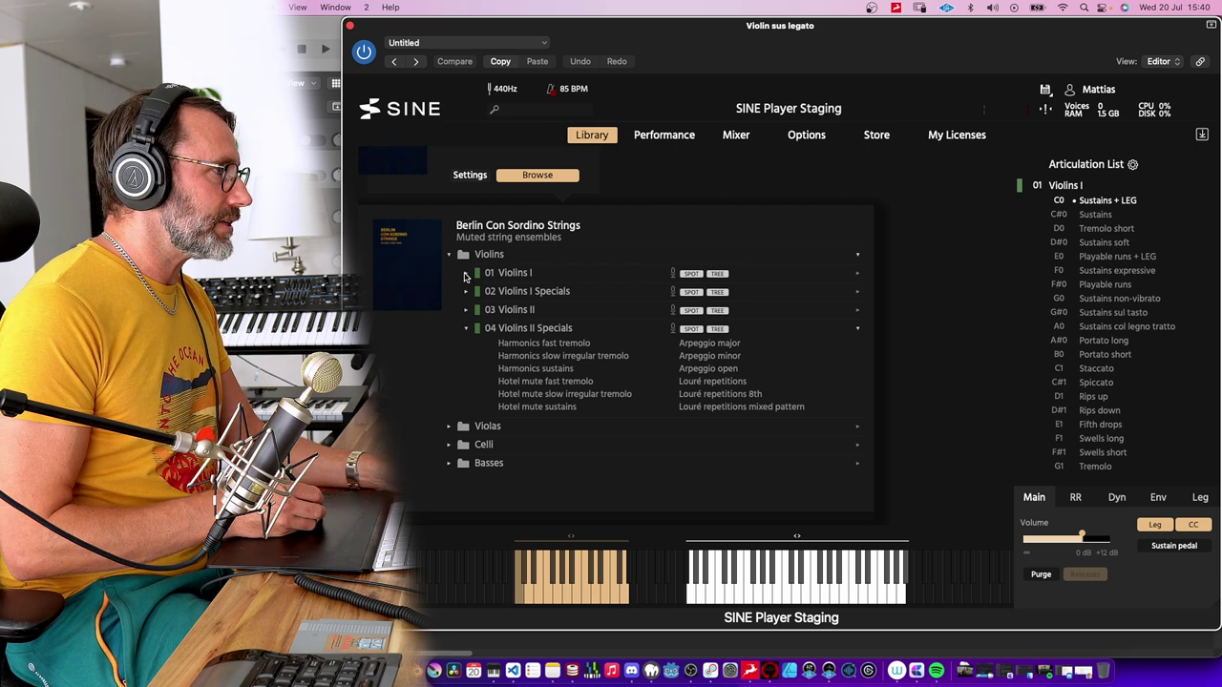
# Expand the 01 Violins I articulations in the Berlin Con Sordino Strings library
pyautogui.click(466, 273)
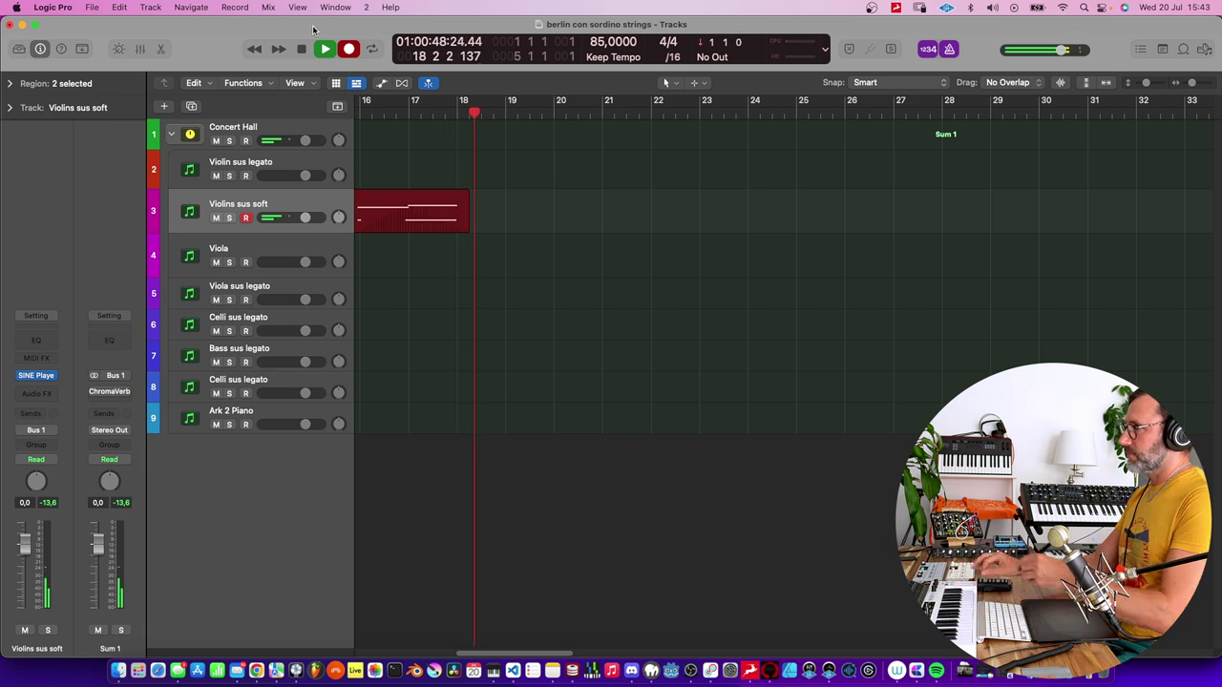
# Finish the Violins sus soft recording, then play from bar 1 and capture the MIDI performance on the Viola sus legato track
pyautogui.press('space')
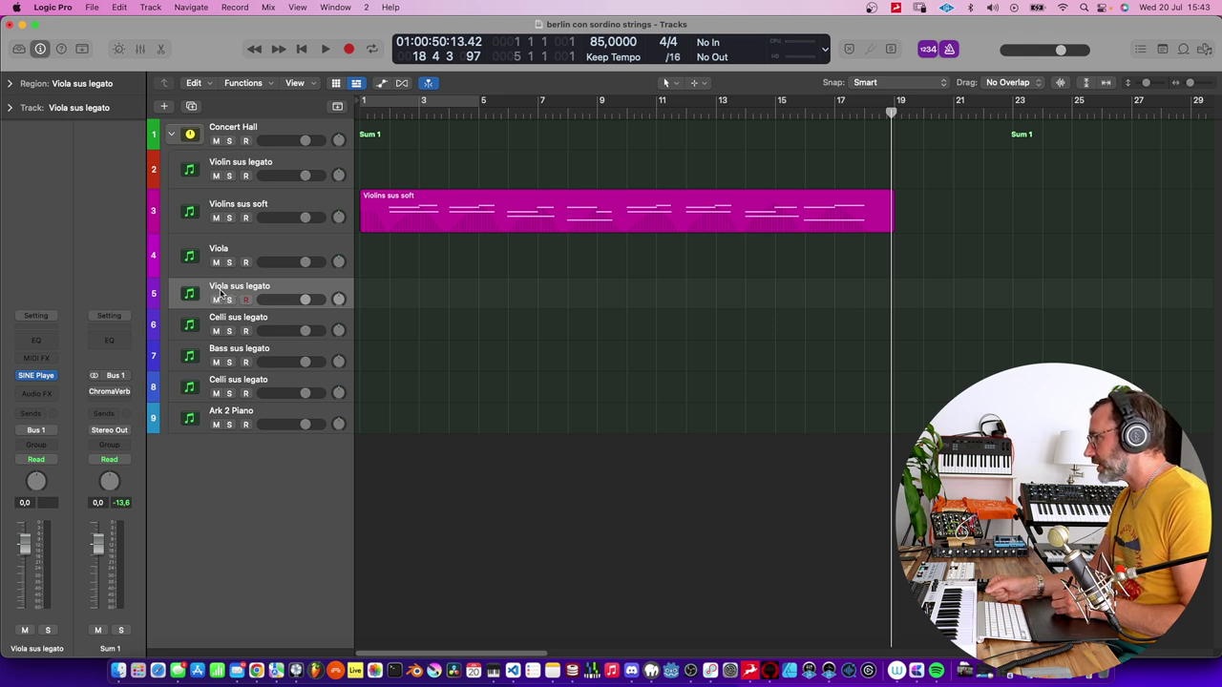
pyautogui.press('Return')
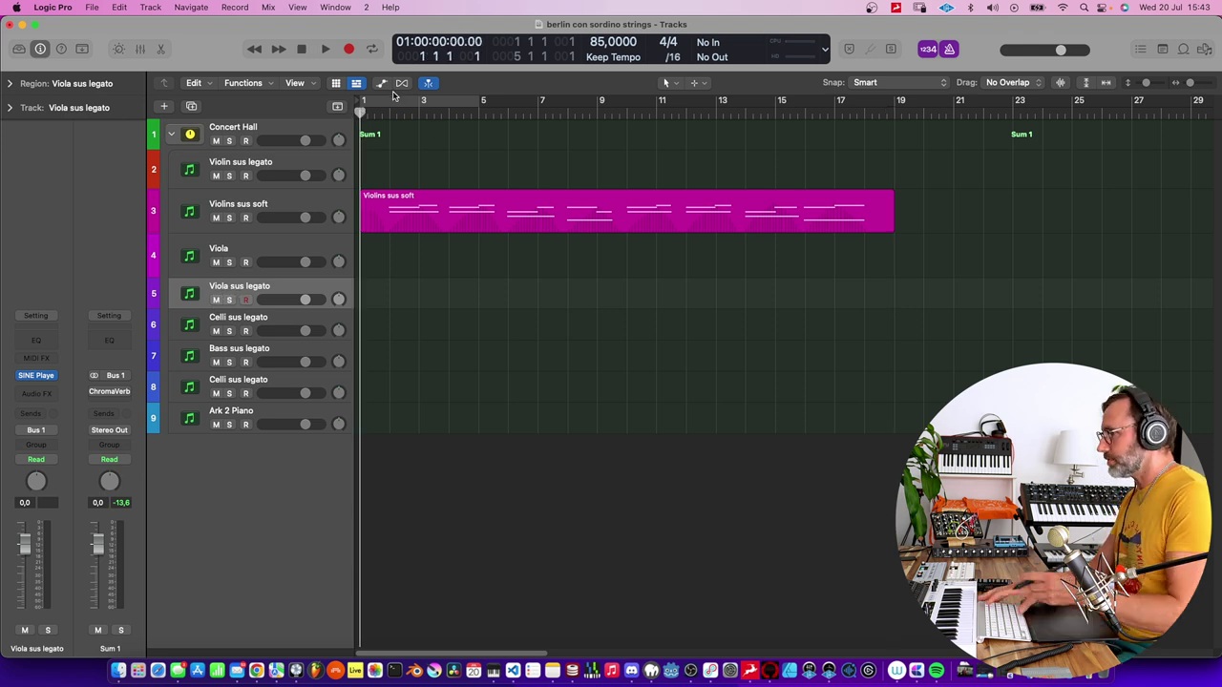
pyautogui.press('space')
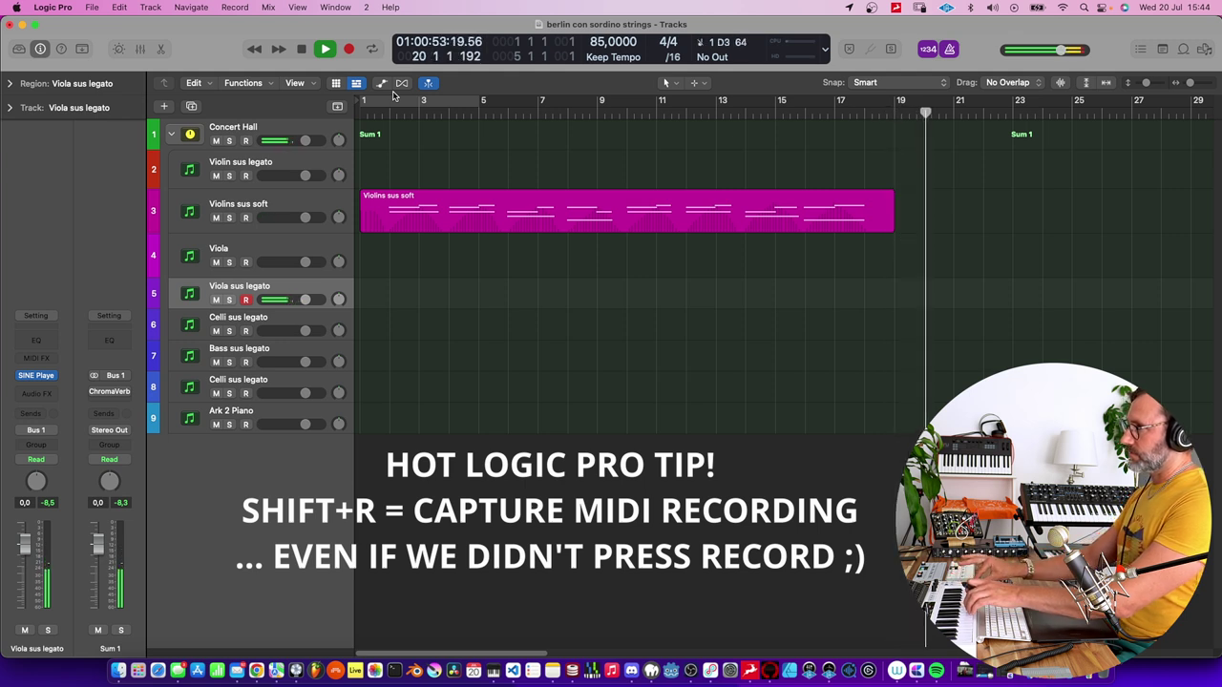
pyautogui.hotkey('shift', 'r')
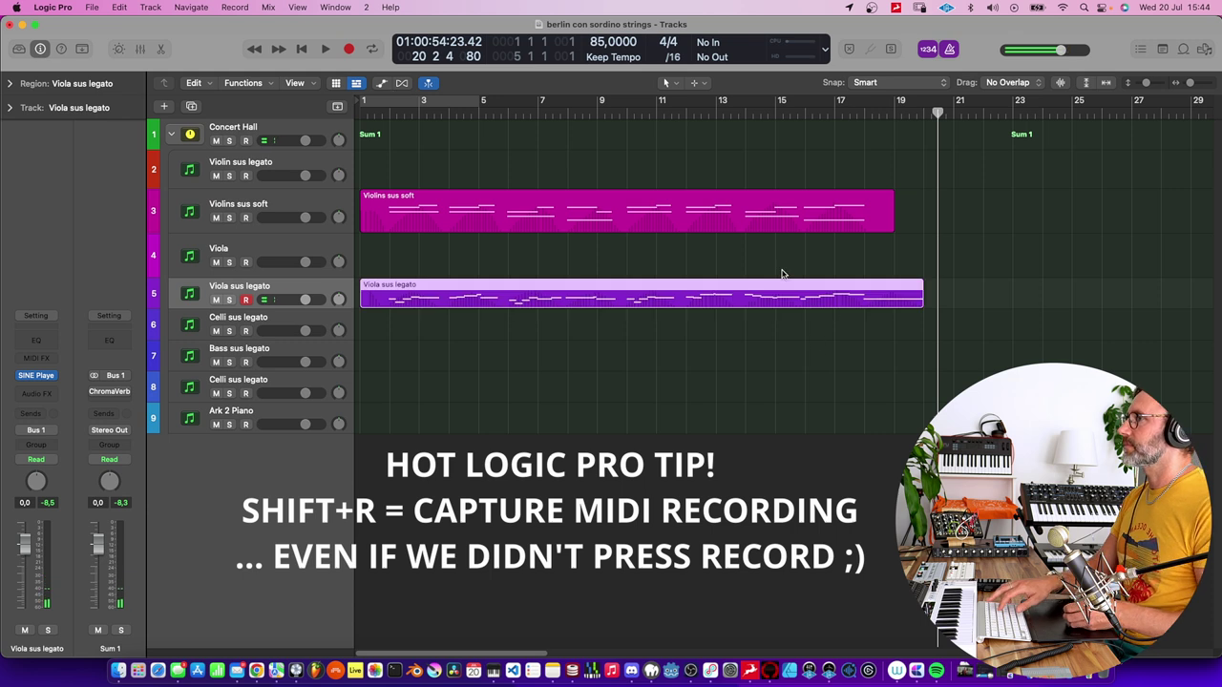
# Play along with the song on Celli sus legato track 6 and capture the MIDI performance as a region
pyautogui.click(246, 325)
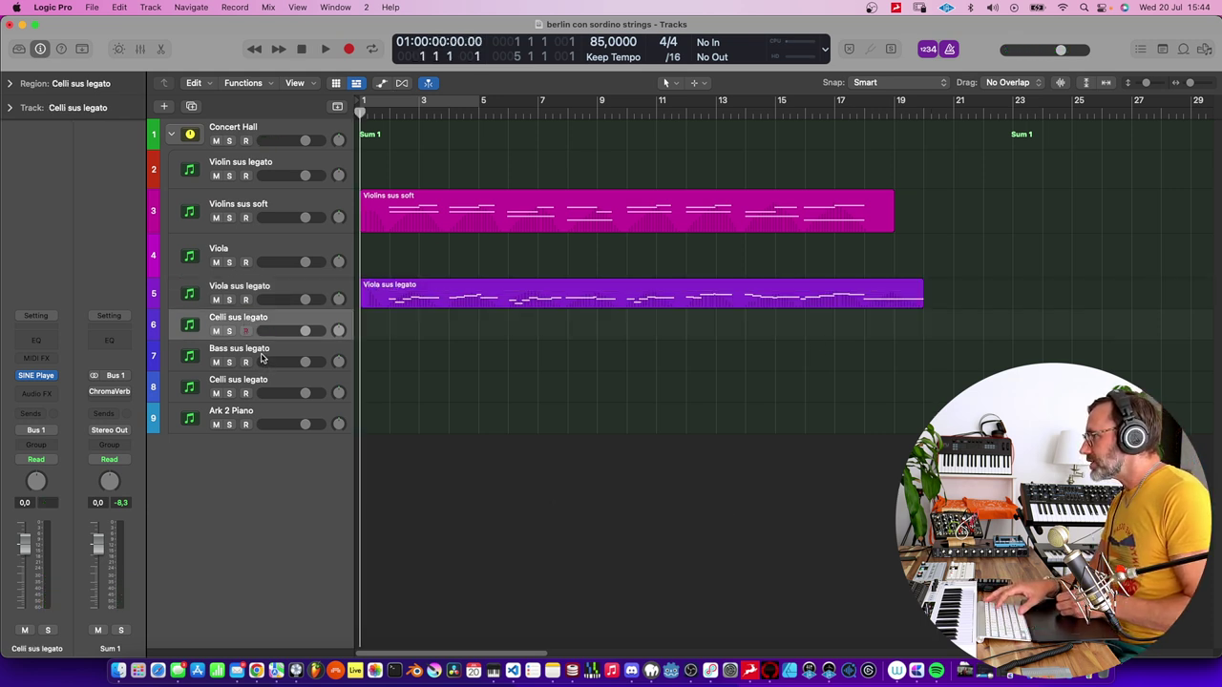
pyautogui.press('space')
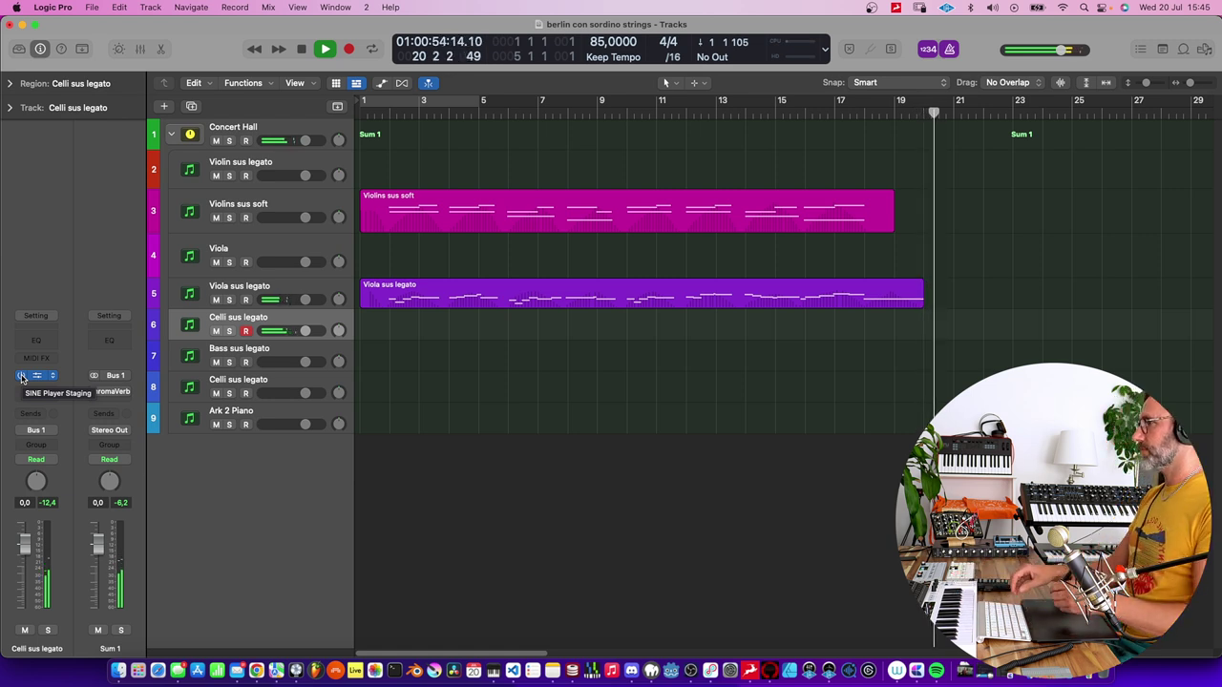
pyautogui.press('space')
pyautogui.hotkey('shift', 'r')
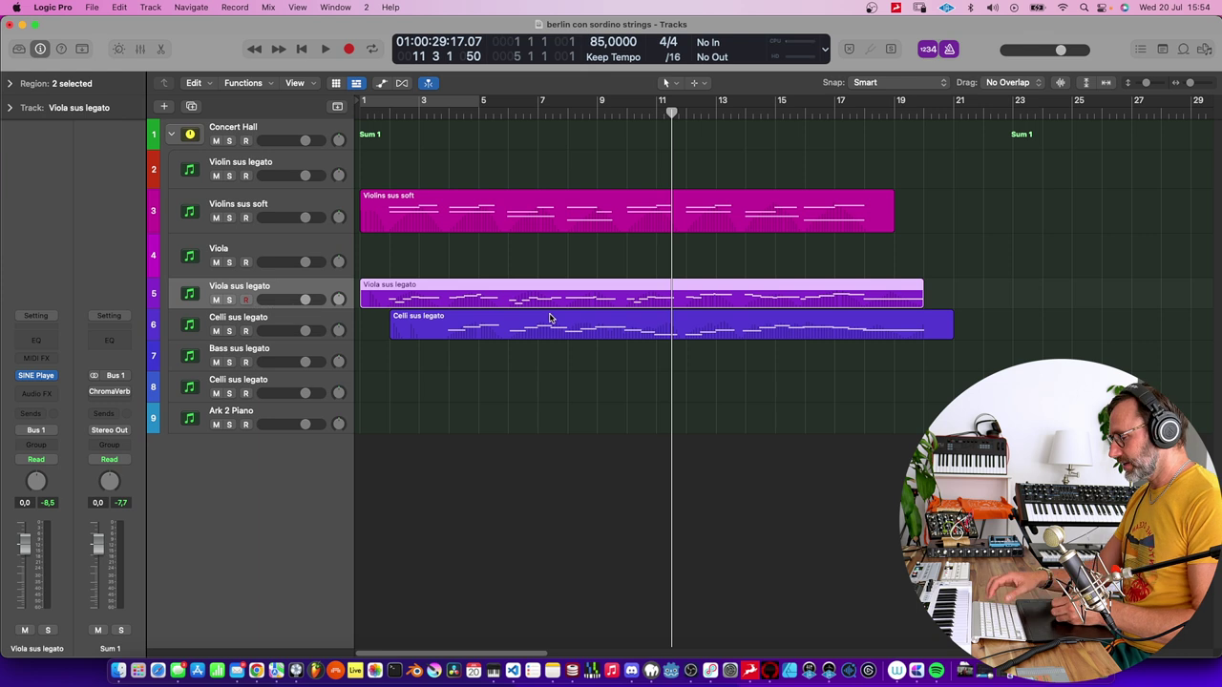
# Split the Viola sus legato region just before bar 10 with the Scissors tool
pyautogui.click(666, 82)
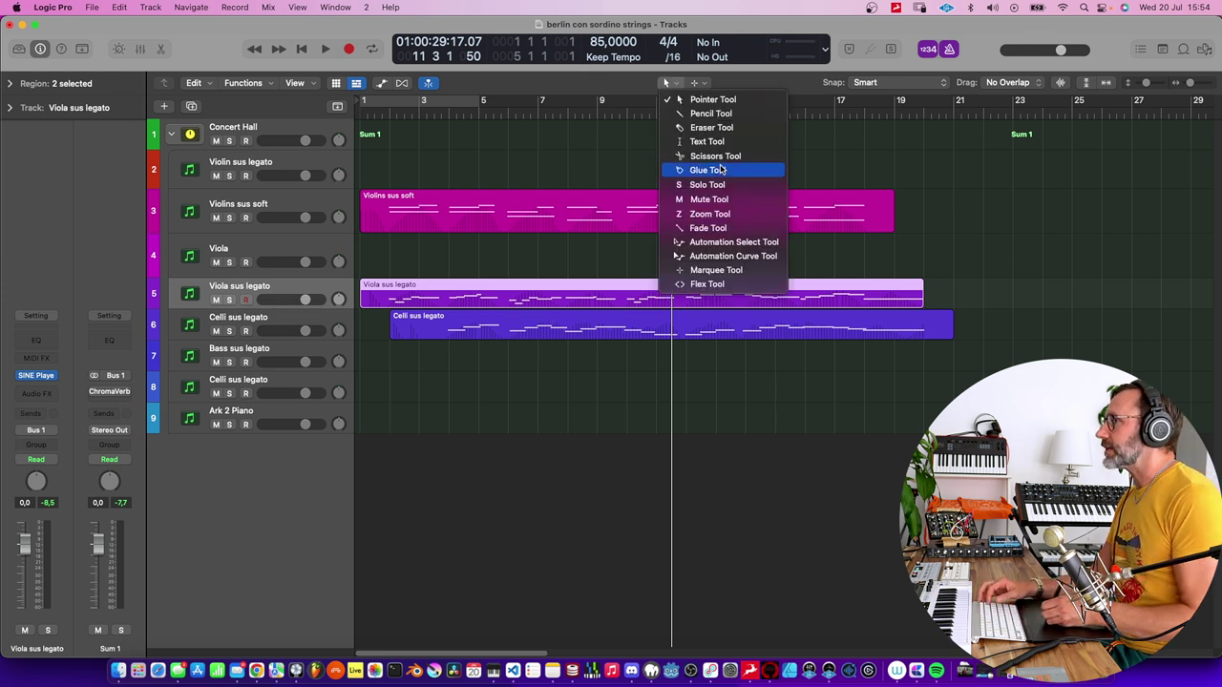
pyautogui.press('Return')
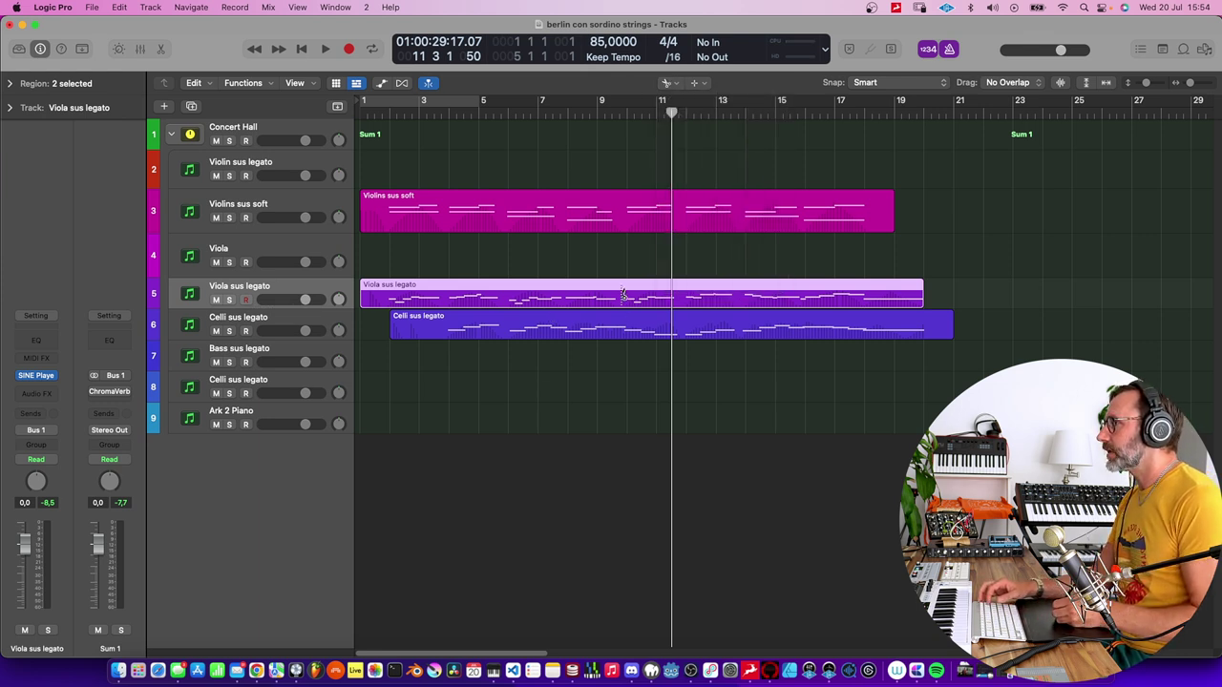
pyautogui.click(622, 295)
pyautogui.press('z')
# Copy the second Viola sus legato region onto the Violin sus legato track at the same position
pyautogui.click(666, 82)
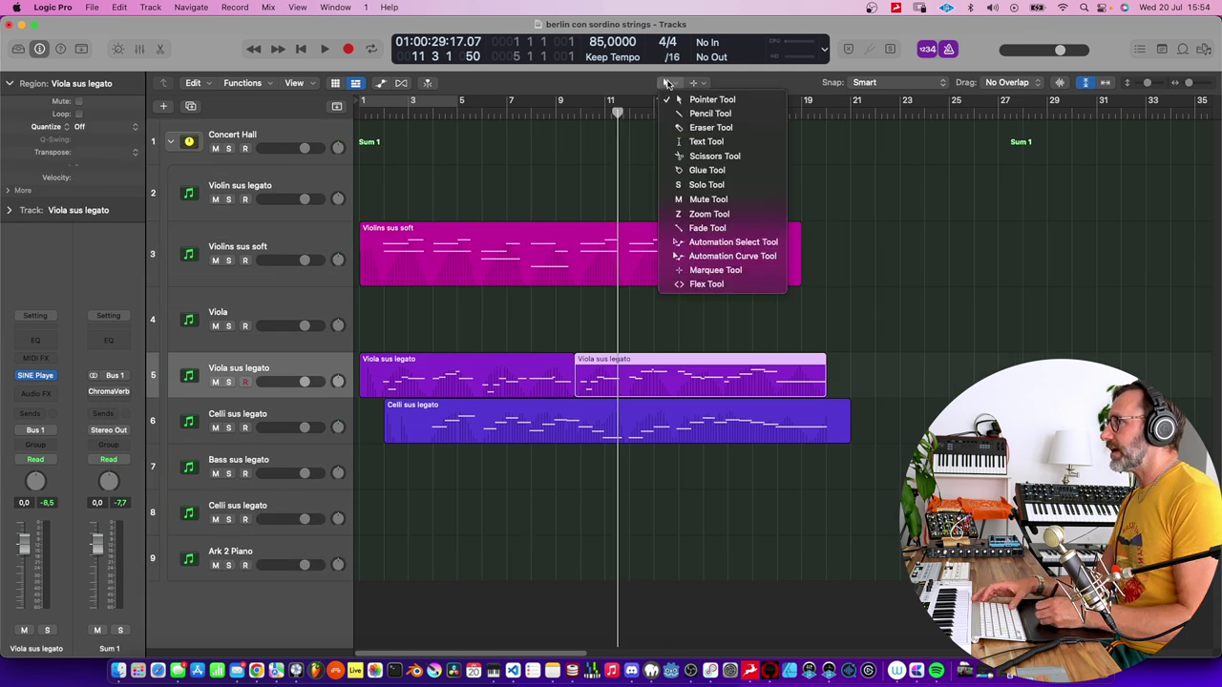
pyautogui.click(703, 99)
pyautogui.moveTo(638, 377); pyautogui.dragTo(643, 185)
pyautogui.press('super+a')
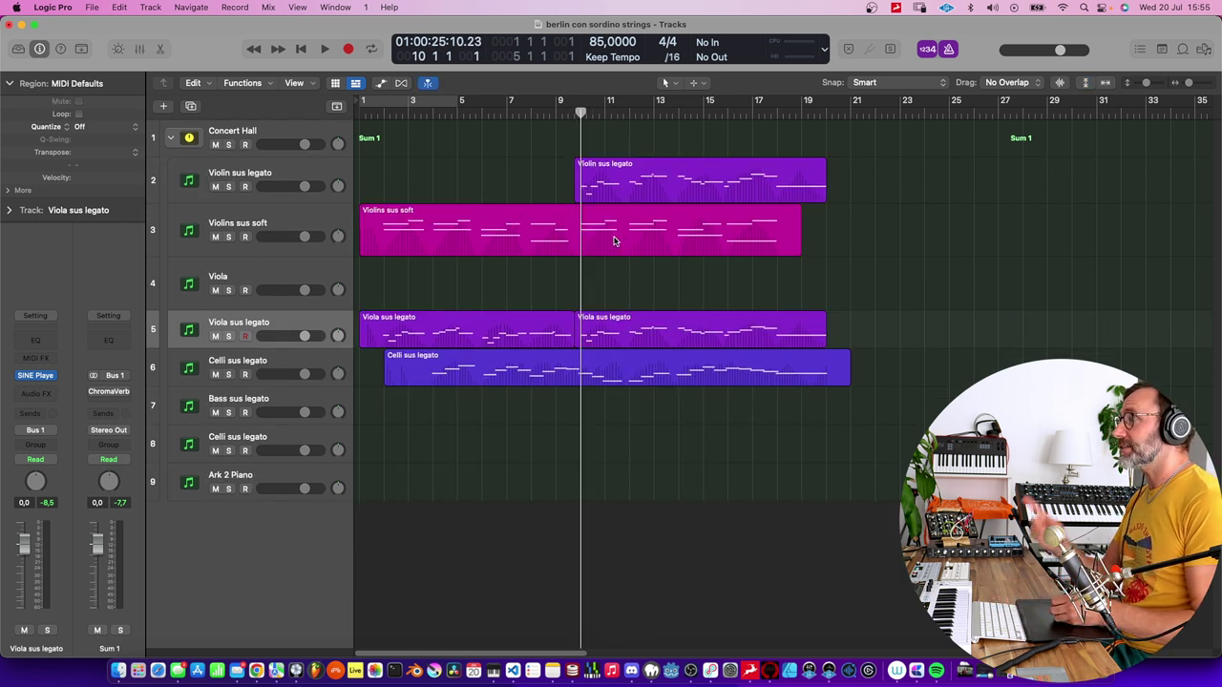
# Transpose all notes in the Violin sus legato region up one octave and close the piano roll
pyautogui.doubleClick(617, 196)
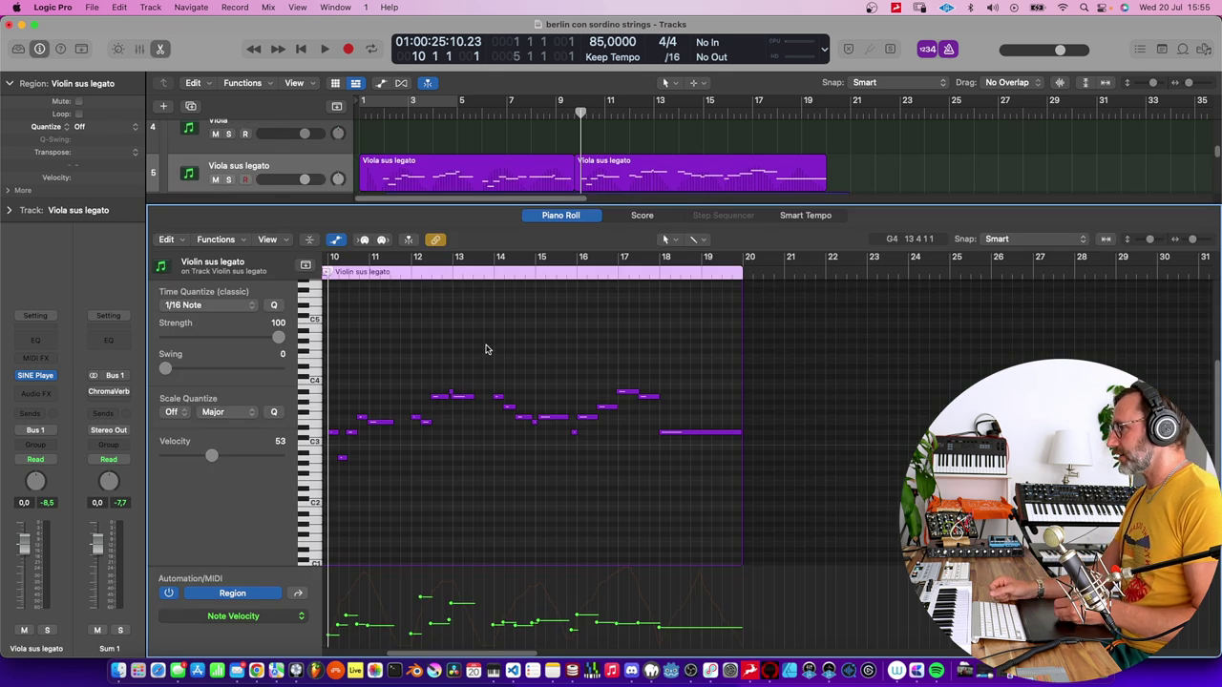
pyautogui.press('super+a')
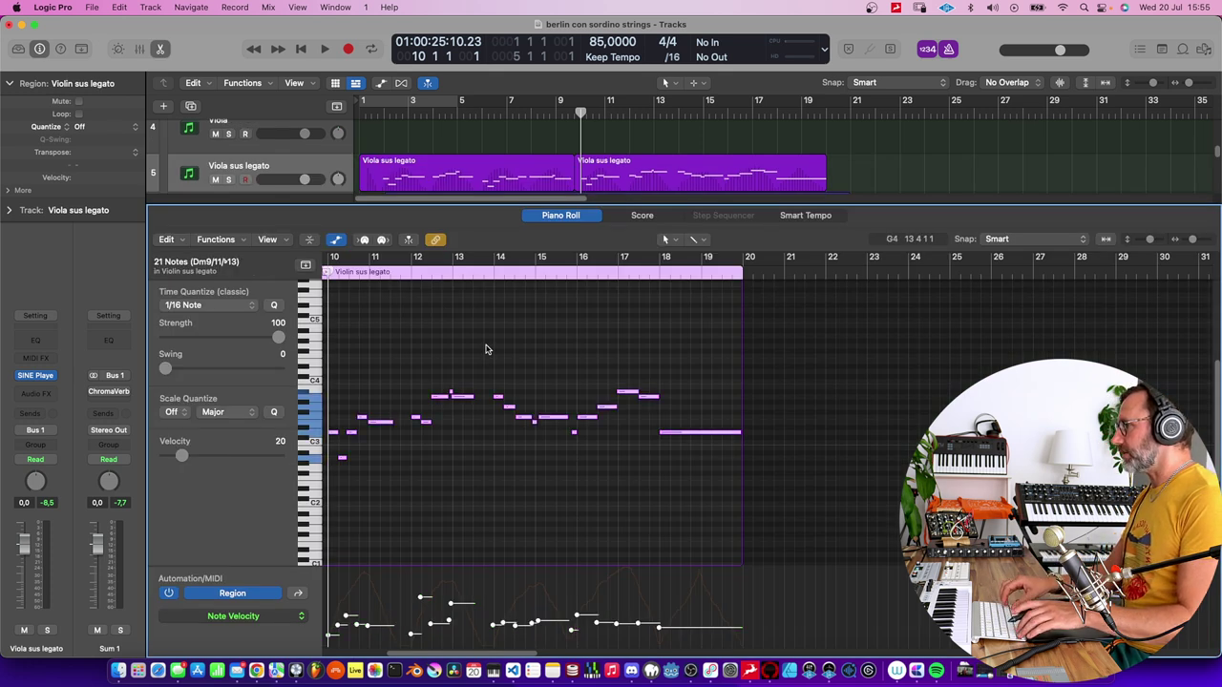
pyautogui.hotkey('shift', 'alt', 'Up')
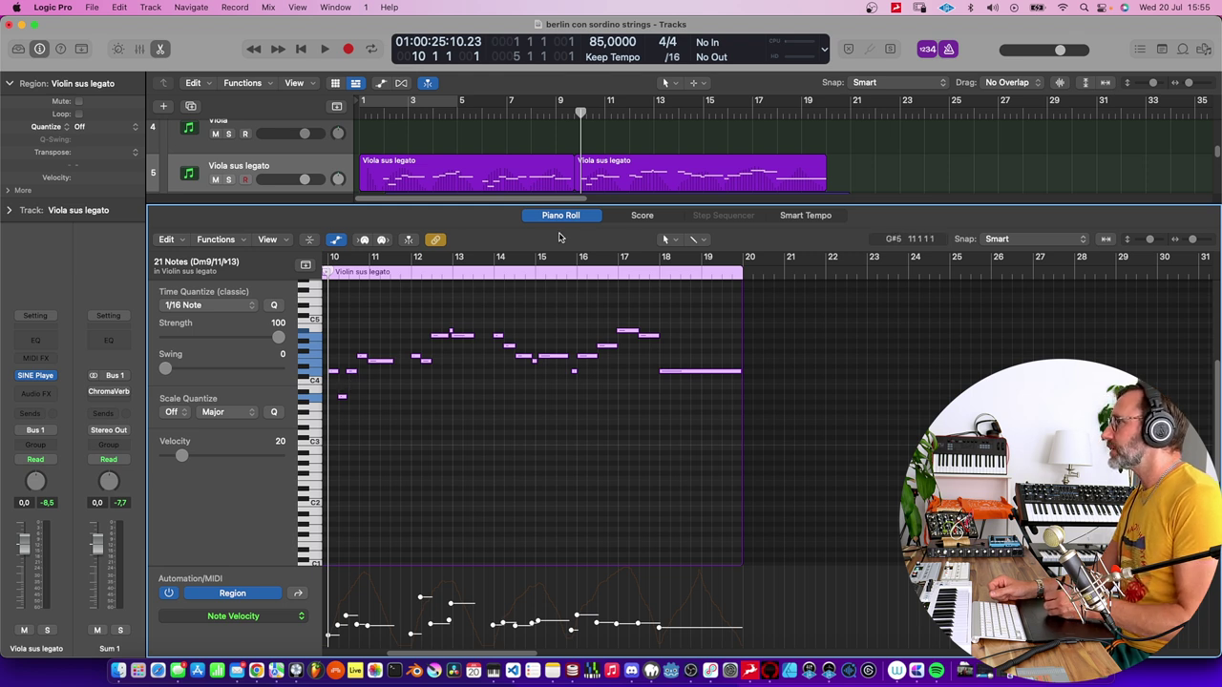
pyautogui.click(587, 216)
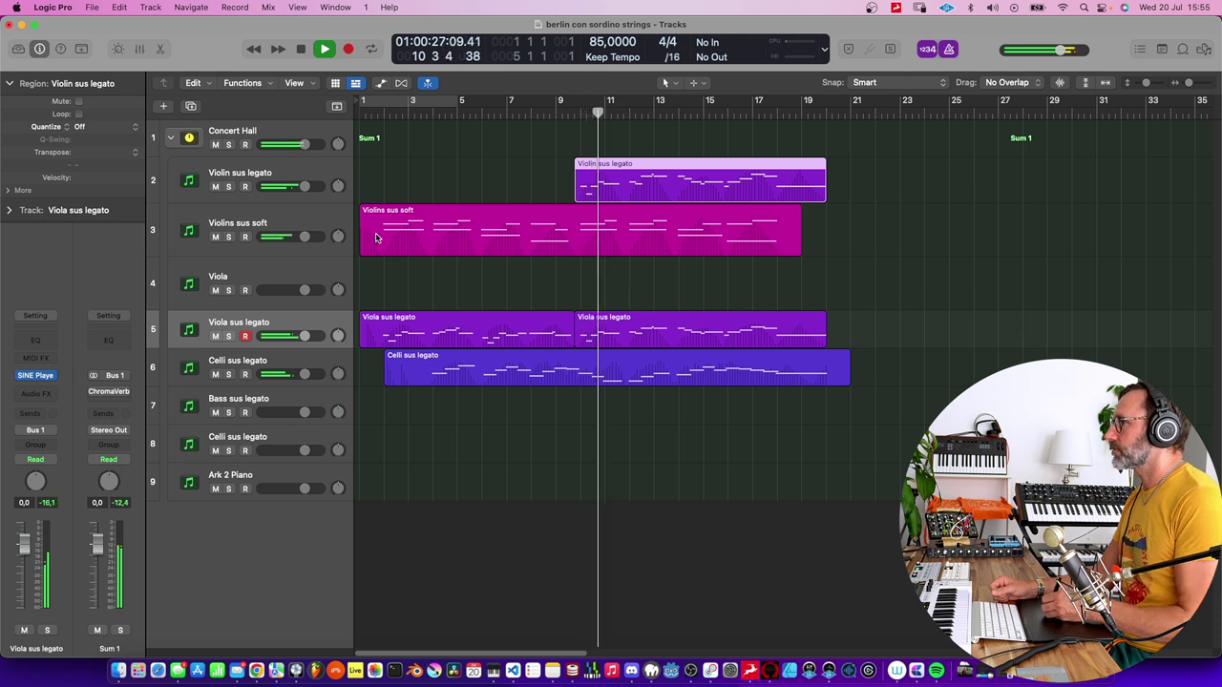
# Turn off the metronome
pyautogui.click(948, 52)
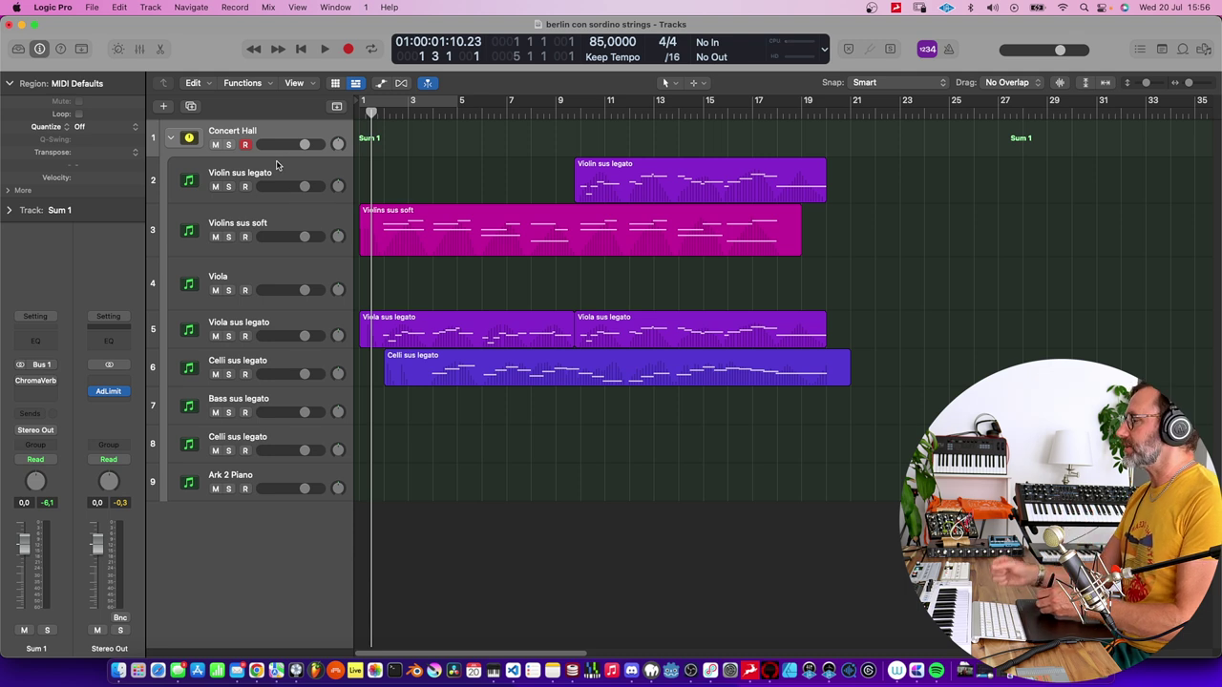
# Enable the ChromaVerb reverb on the Concert Hall summing track
pyautogui.click(273, 168)
pyautogui.click(258, 140)
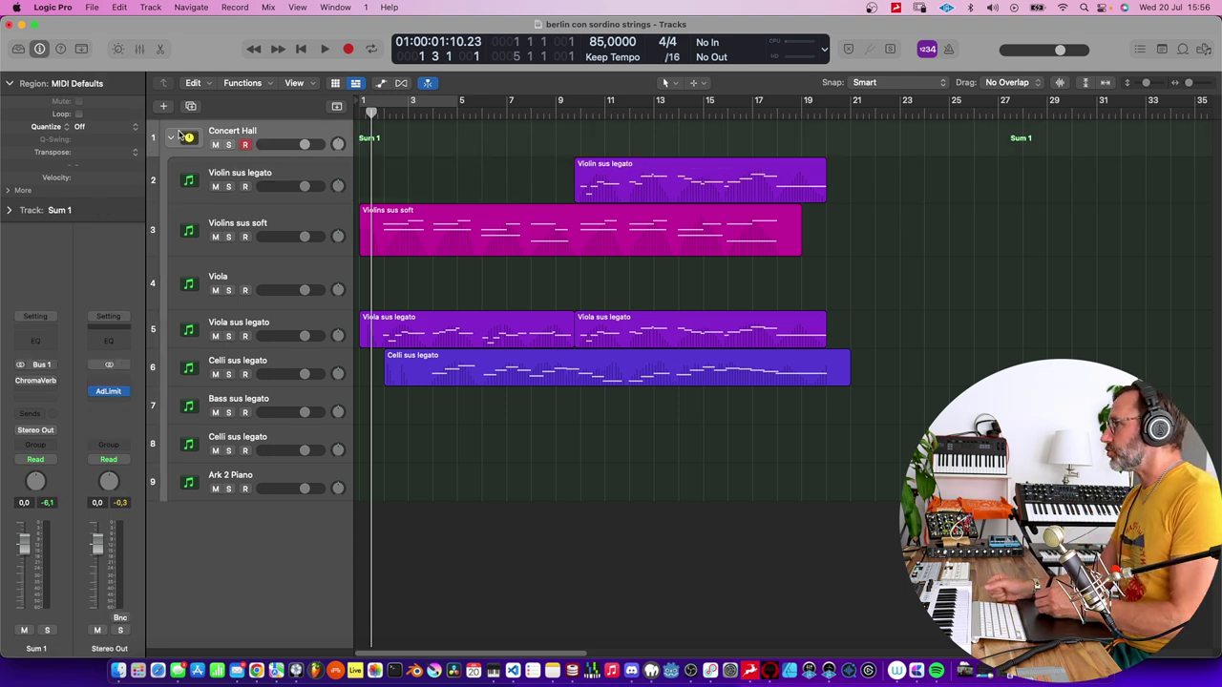
pyautogui.click(28, 379)
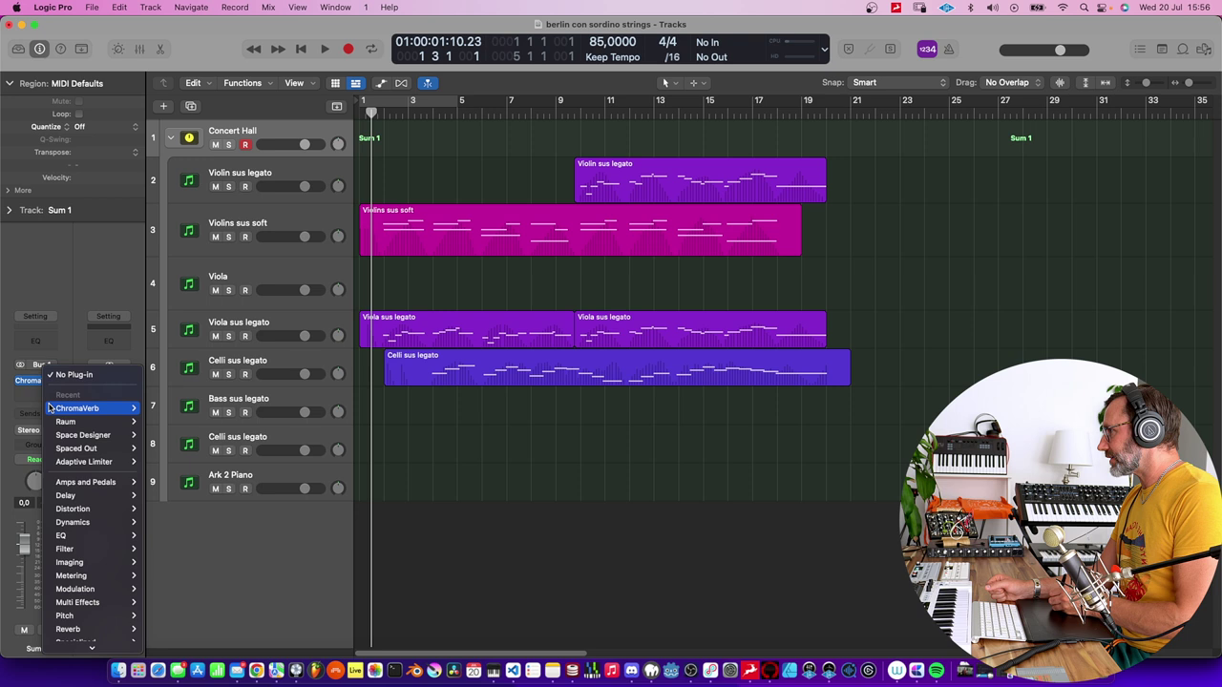
pyautogui.click(43, 382)
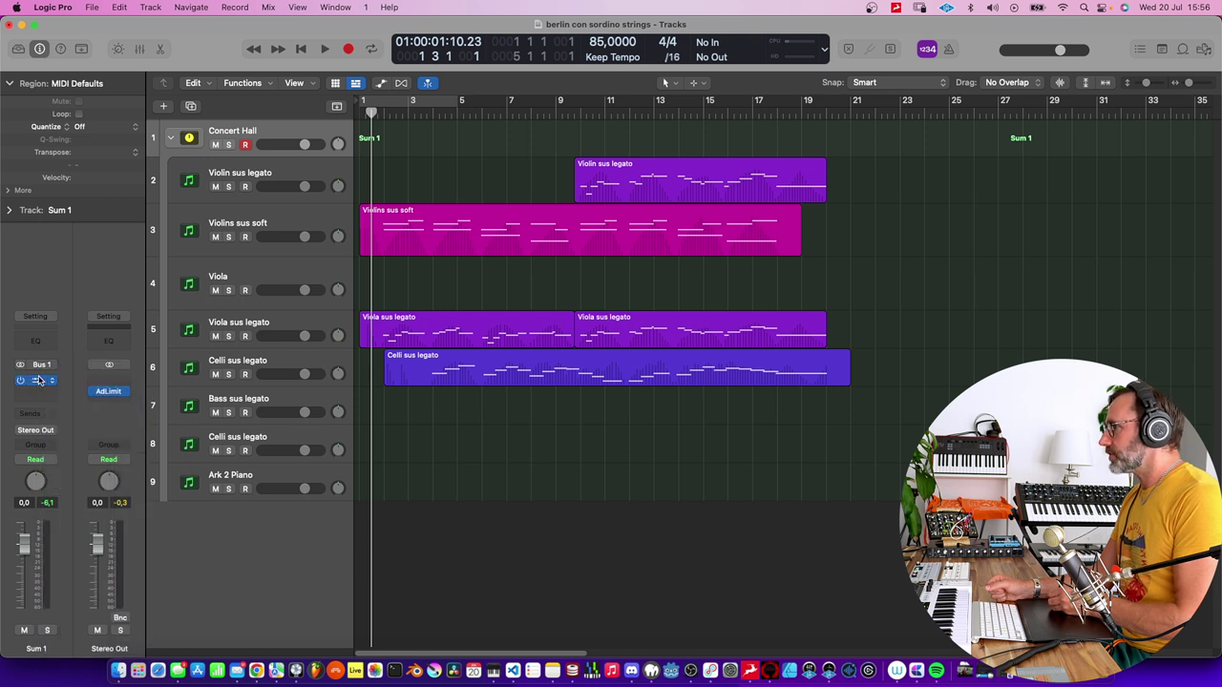
pyautogui.click(387, 161)
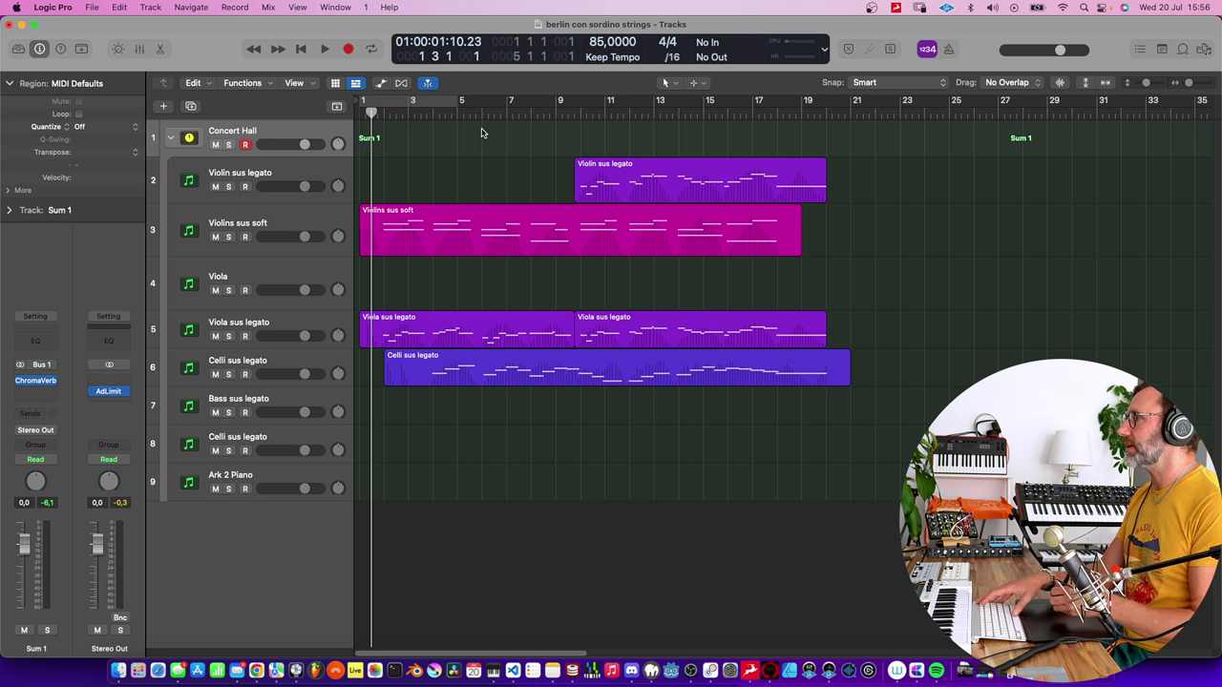
# Start playback and set the decay of the Concert Hall track's ChromaVerb to 2.40 s
pyautogui.press('space')
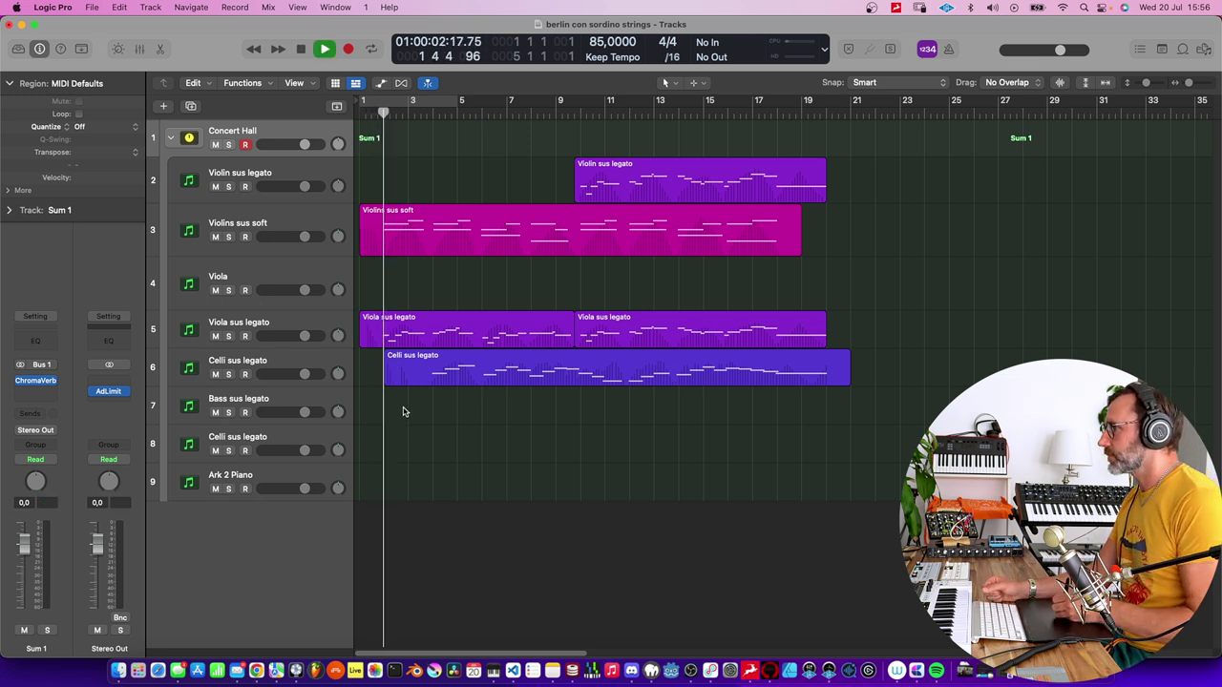
pyautogui.click(38, 380)
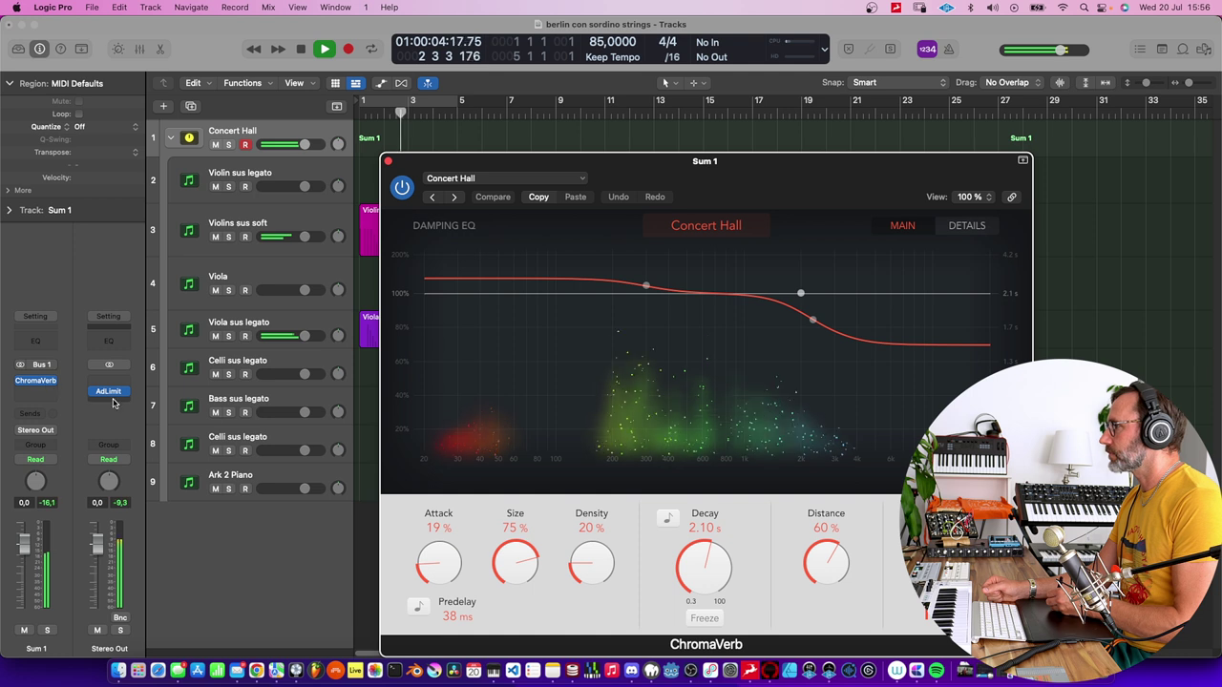
pyautogui.moveTo(703, 563); pyautogui.dragTo(703, 544)
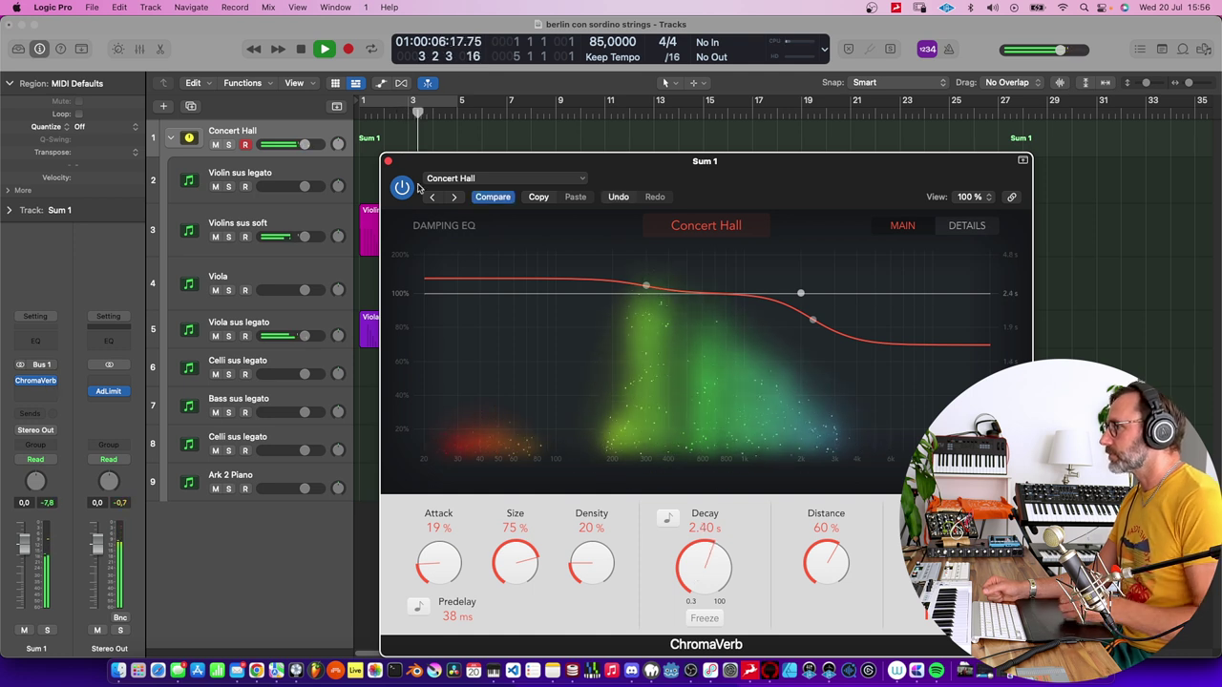
pyautogui.click(388, 162)
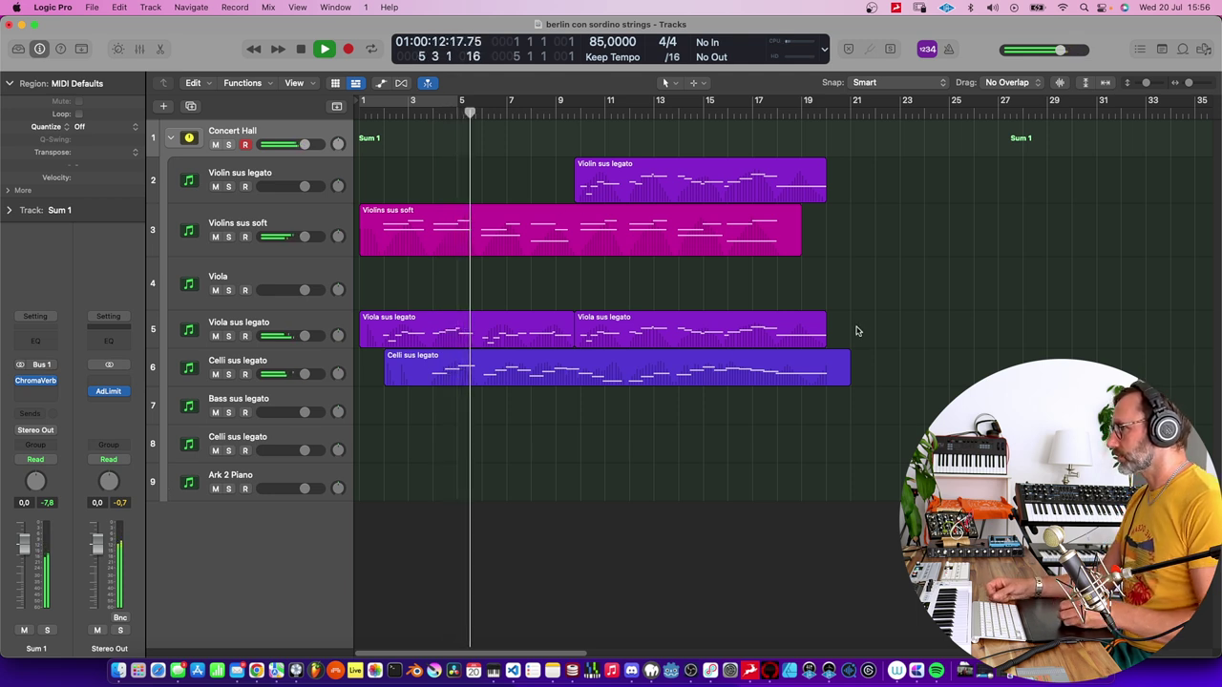
# Join the two Viola sus legato regions on track 5 into one region
pyautogui.moveTo(856, 331); pyautogui.dragTo(818, 333)
pyautogui.press('super+j')
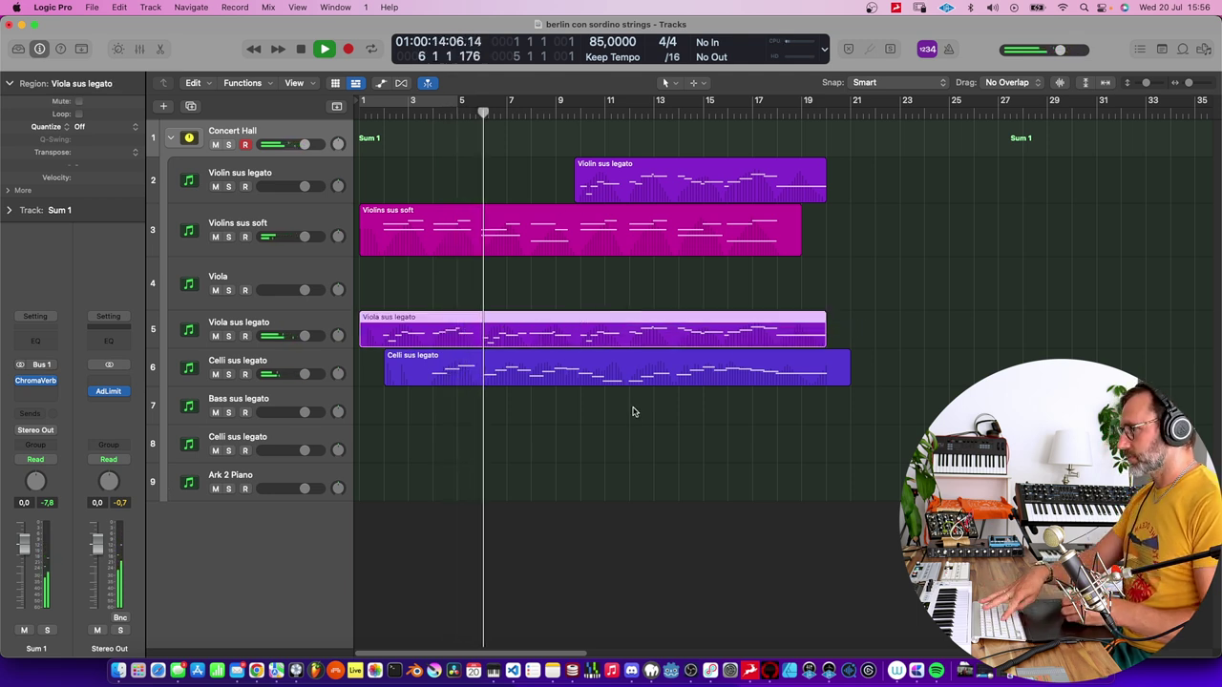
# Colour the Violin sus legato region red to match its track
pyautogui.keyDown('shift'); pyautogui.click(611, 189); pyautogui.keyUp('shift')
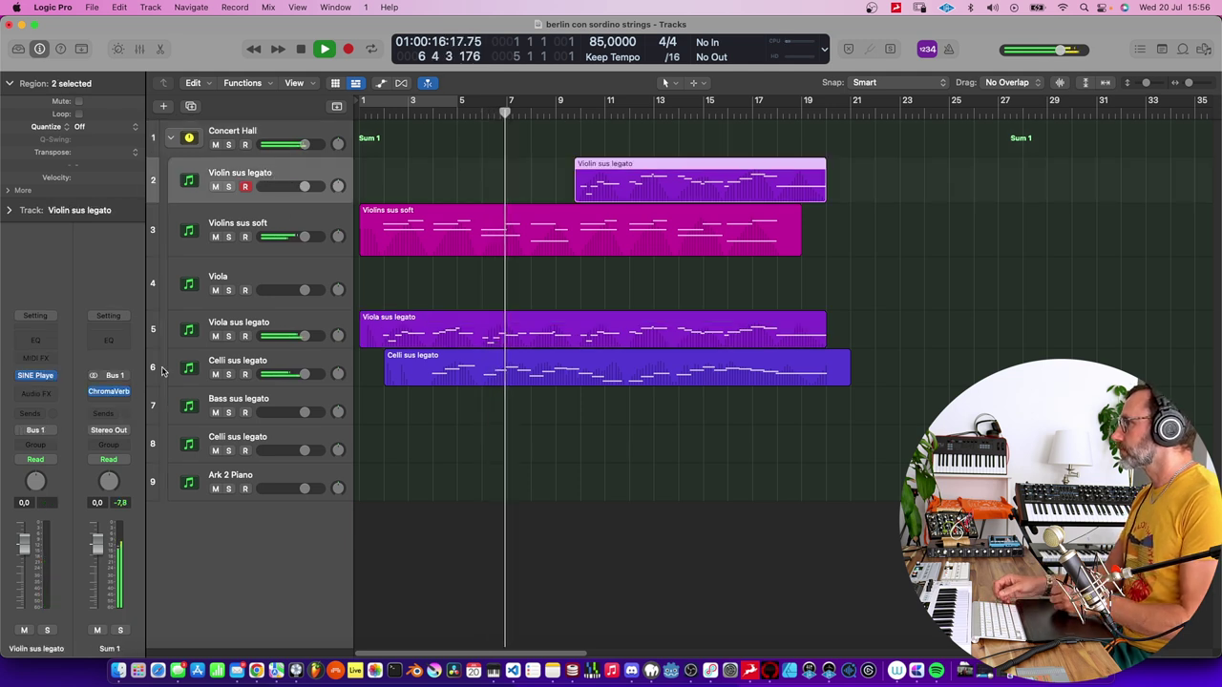
pyautogui.hotkey('alt', 'c')
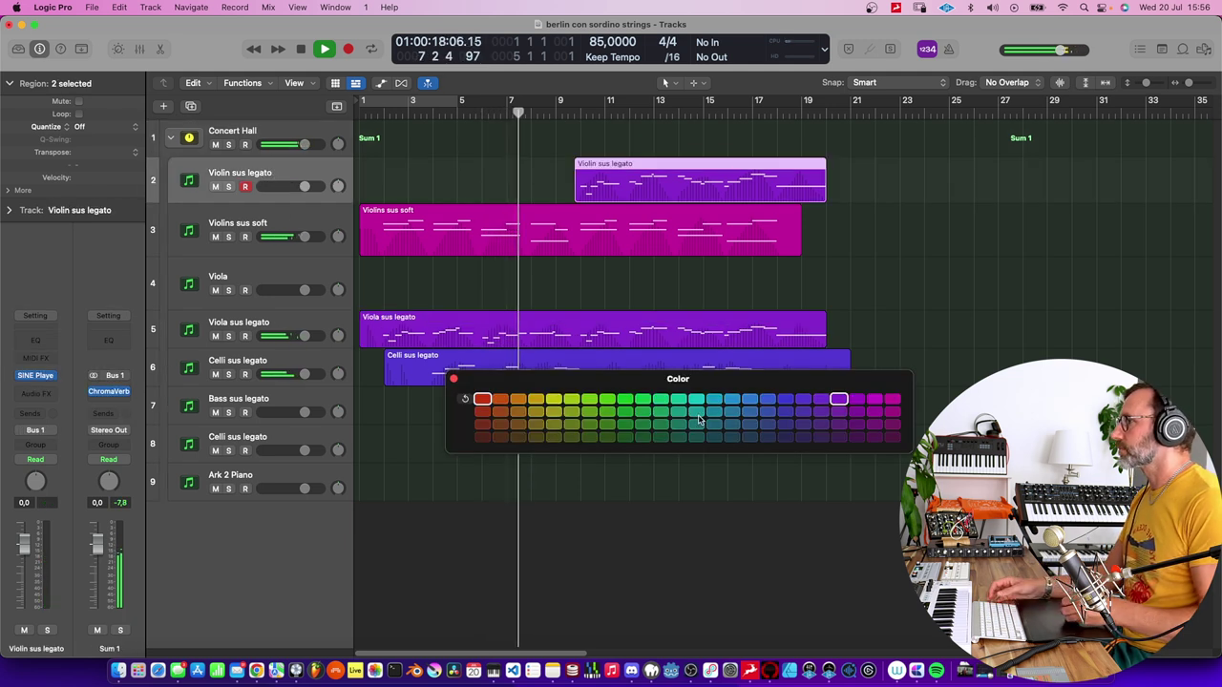
pyautogui.click(482, 400)
pyautogui.press('shift+super+a')
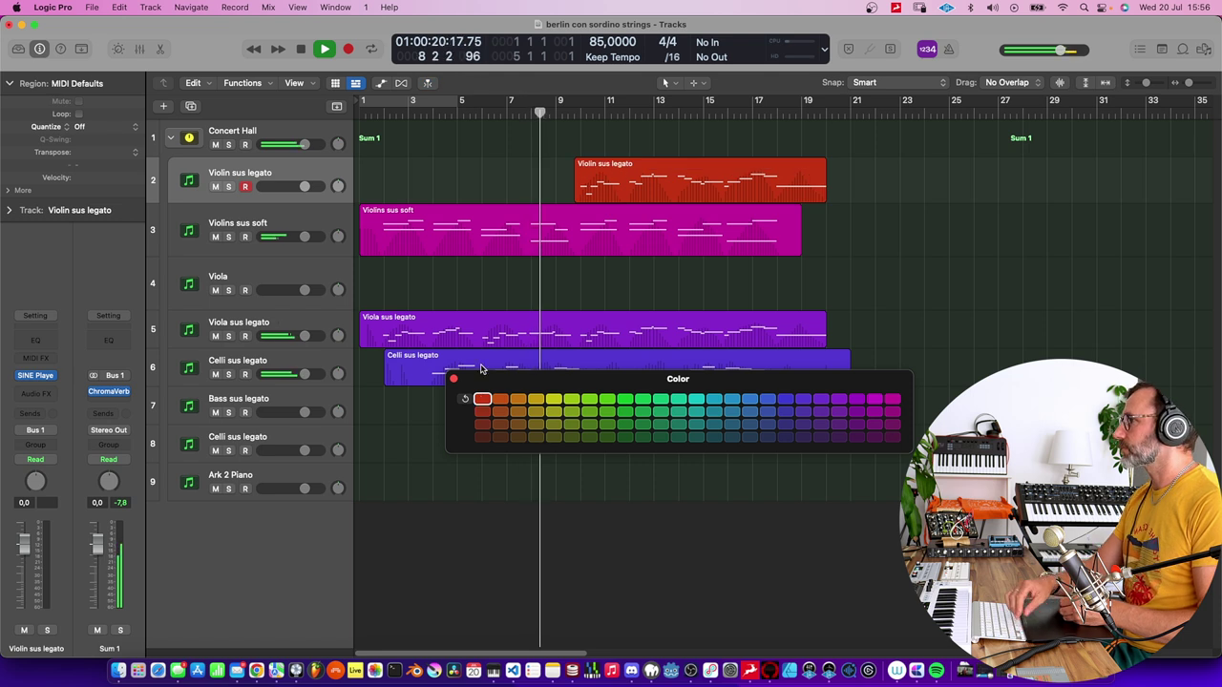
# Show track colour bars in the track headers and close the colour palette
pyautogui.rightClick(303, 176)
pyautogui.moveTo(437, 435)
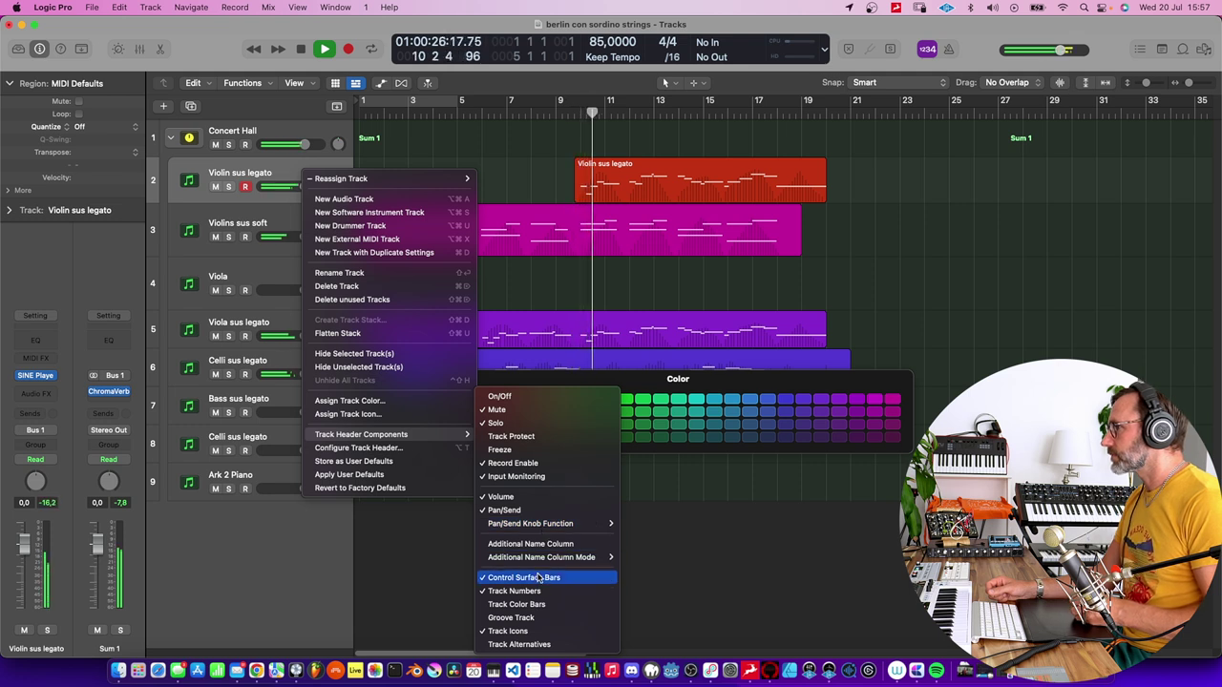
pyautogui.click(539, 577)
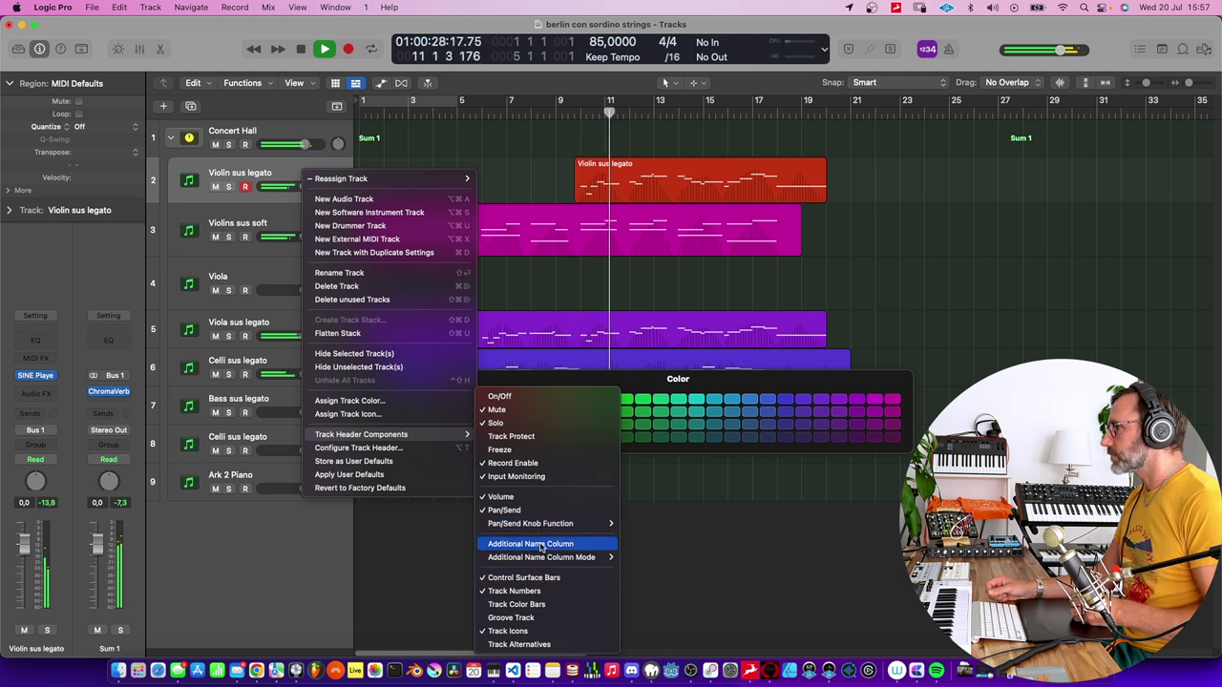
pyautogui.click(525, 603)
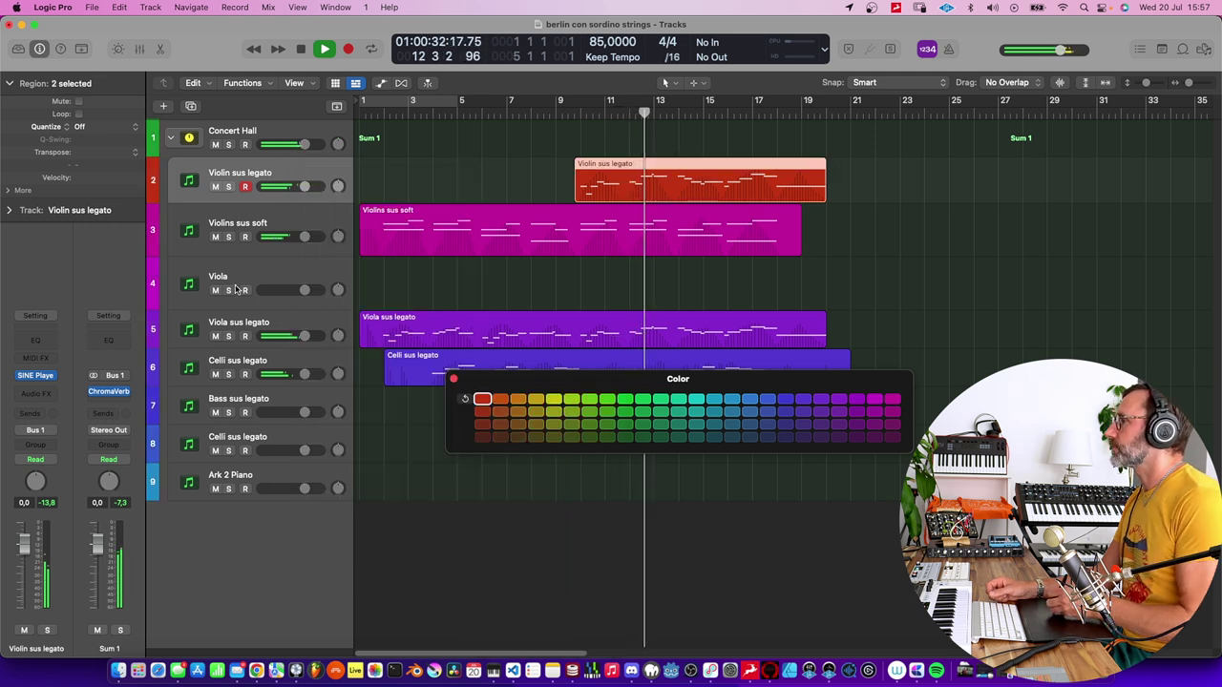
pyautogui.moveTo(465, 374); pyautogui.dragTo(466, 437)
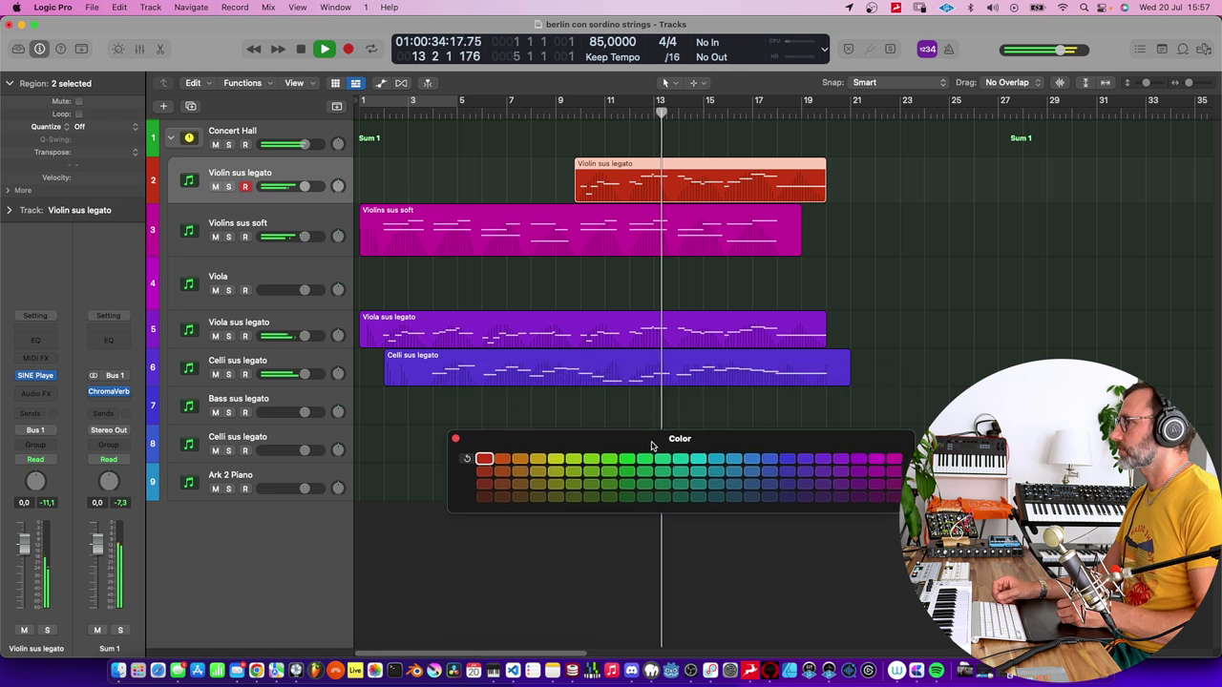
pyautogui.click(455, 442)
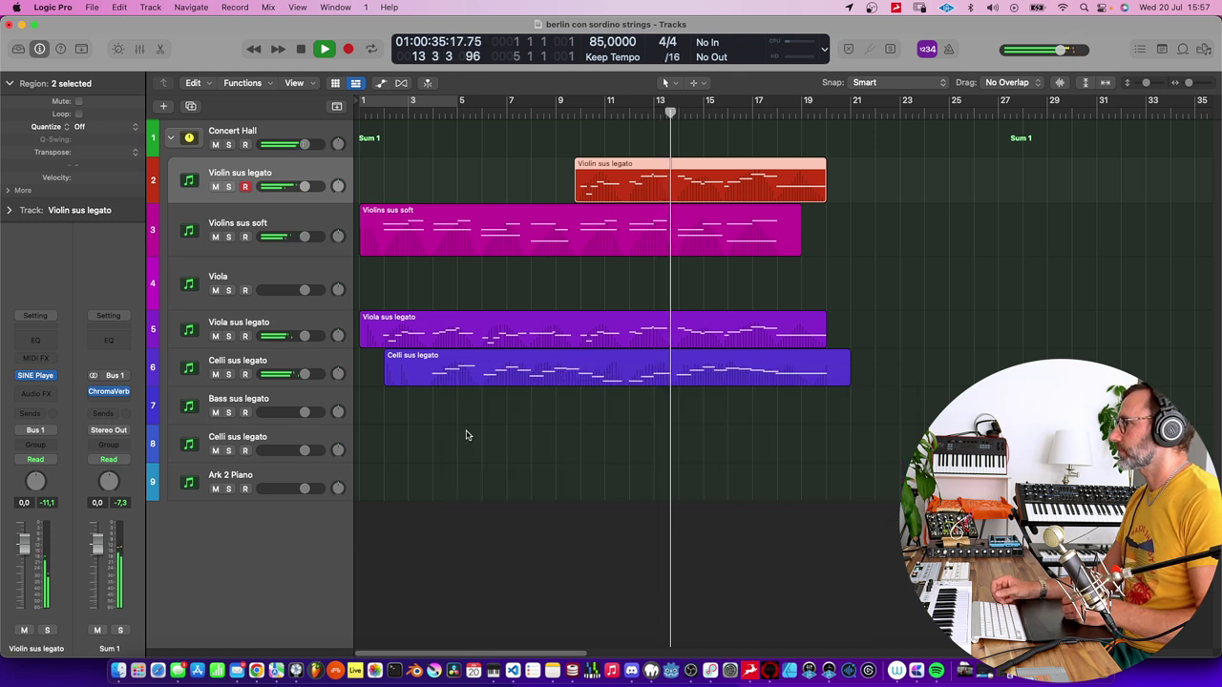
# Select the violin, viola and celli regions, examine their notes together in the Piano Roll during playback, and return to the start
pyautogui.keyDown('shift'); pyautogui.click(641, 241); pyautogui.keyUp('shift')
pyautogui.keyDown('shift'); pyautogui.click(658, 332); pyautogui.keyUp('shift')
pyautogui.keyDown('shift'); pyautogui.click(672, 372); pyautogui.keyUp('shift')
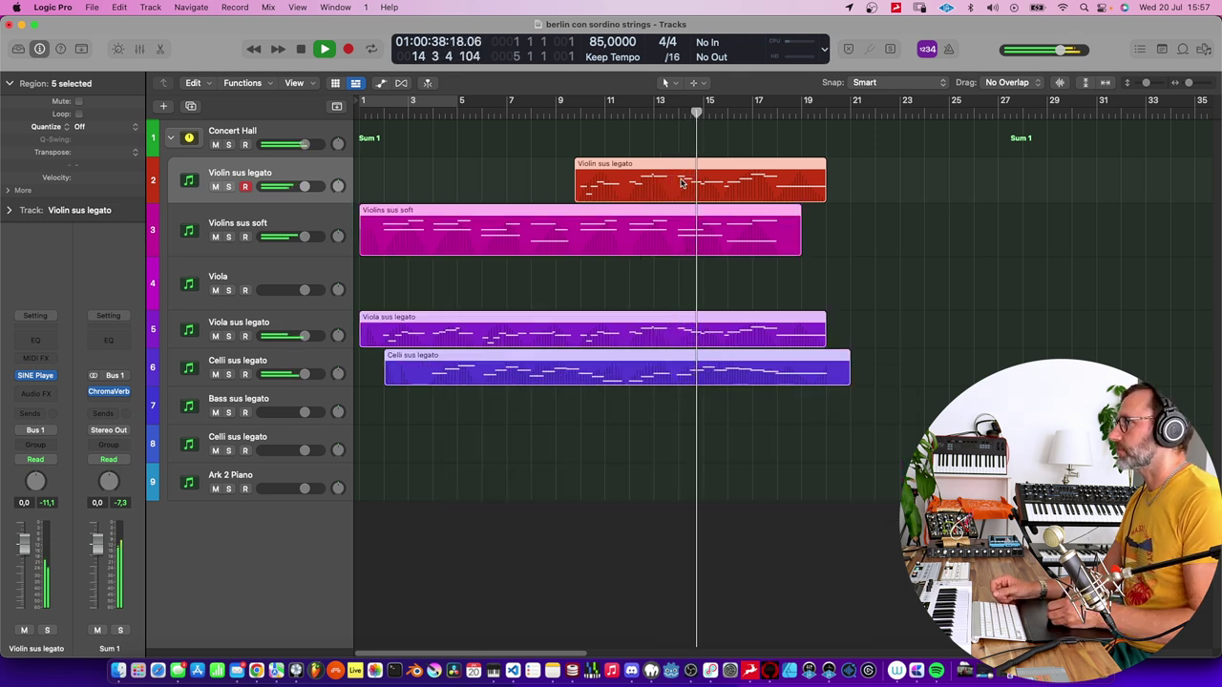
pyautogui.press('p')
pyautogui.hscroll(-10, 578, 441)
pyautogui.scroll(-3, 577, 441)
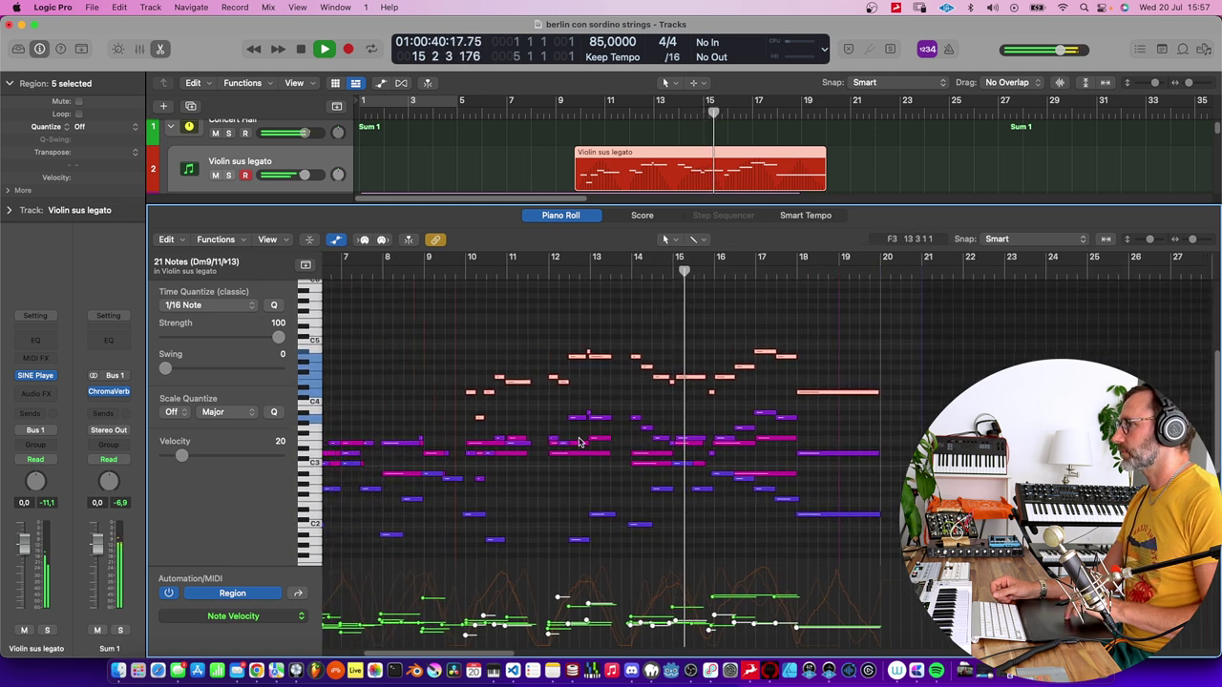
pyautogui.scroll(-1, 578, 441)
pyautogui.hscroll(-1, 577, 441)
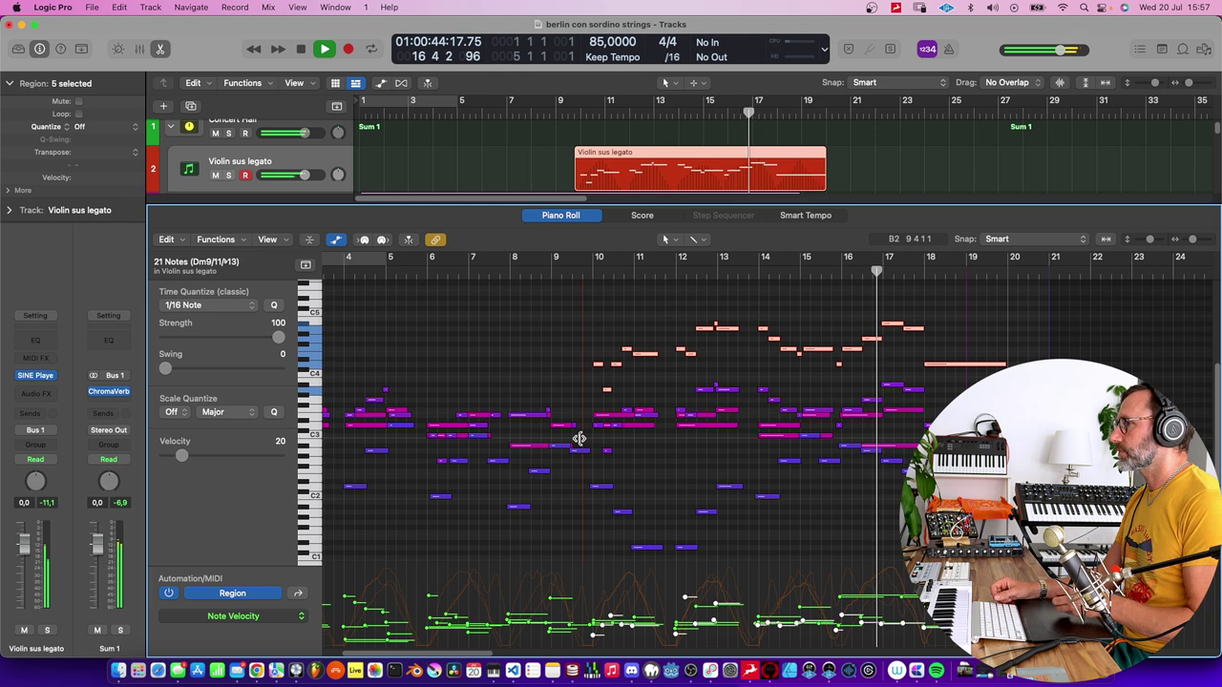
pyautogui.hscroll(3, 578, 438)
pyautogui.click(867, 338)
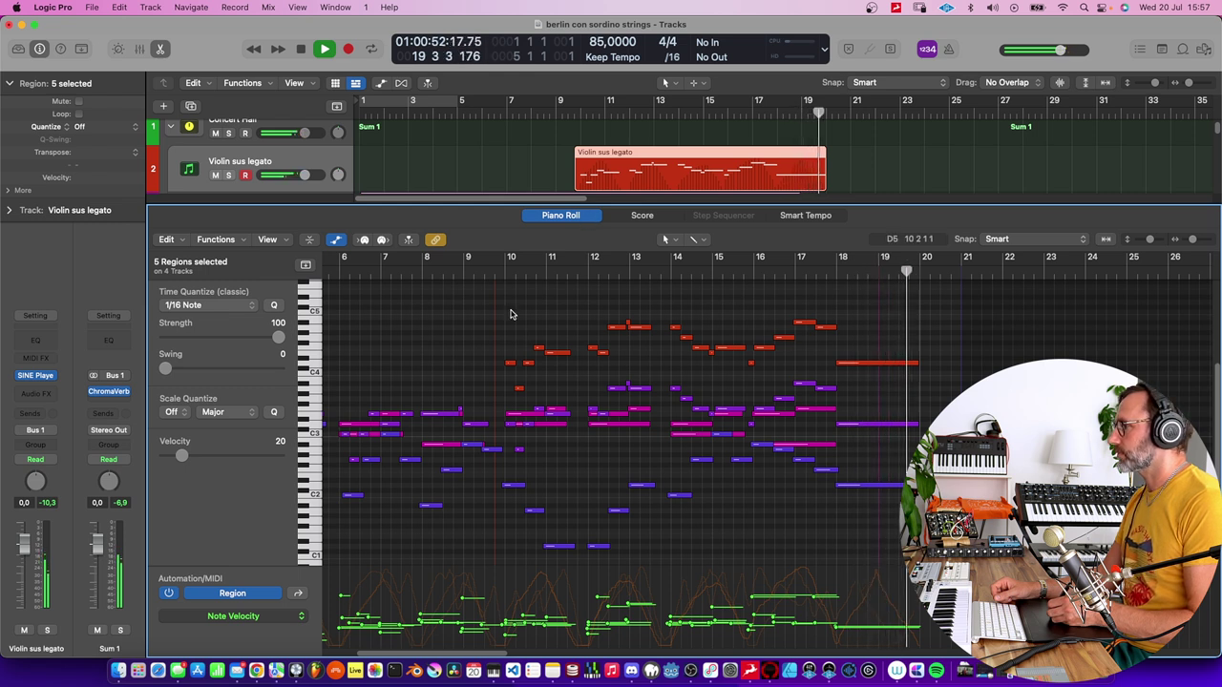
pyautogui.click(590, 217)
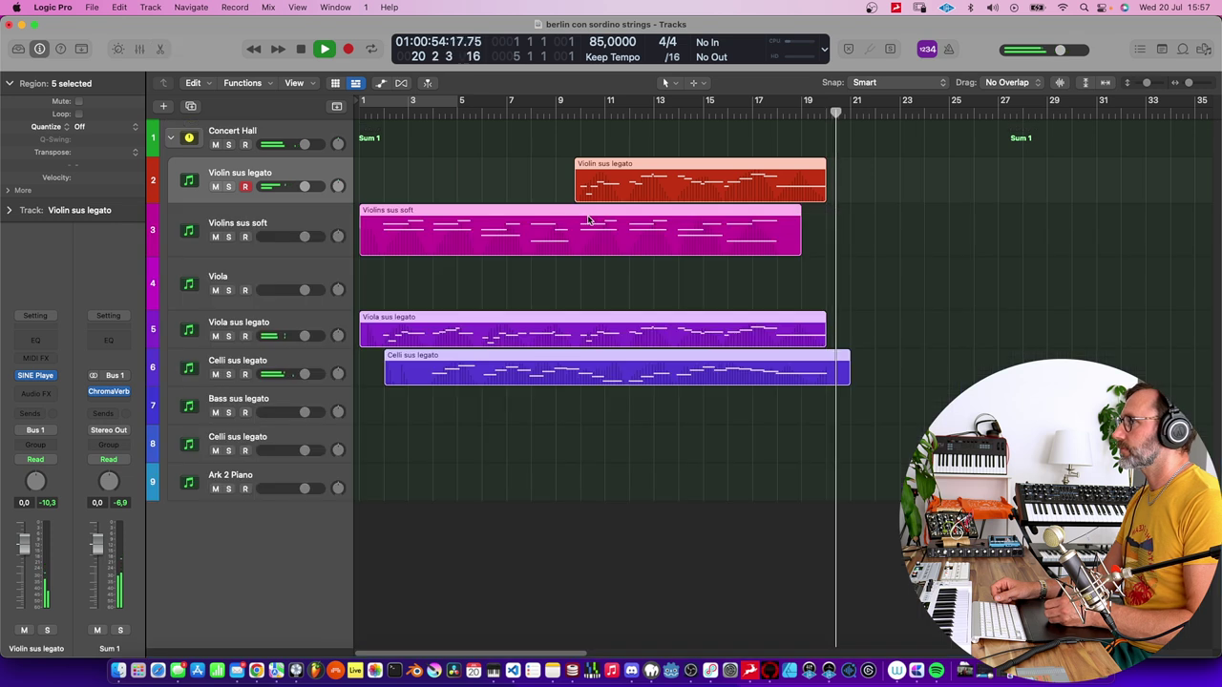
pyautogui.press('space')
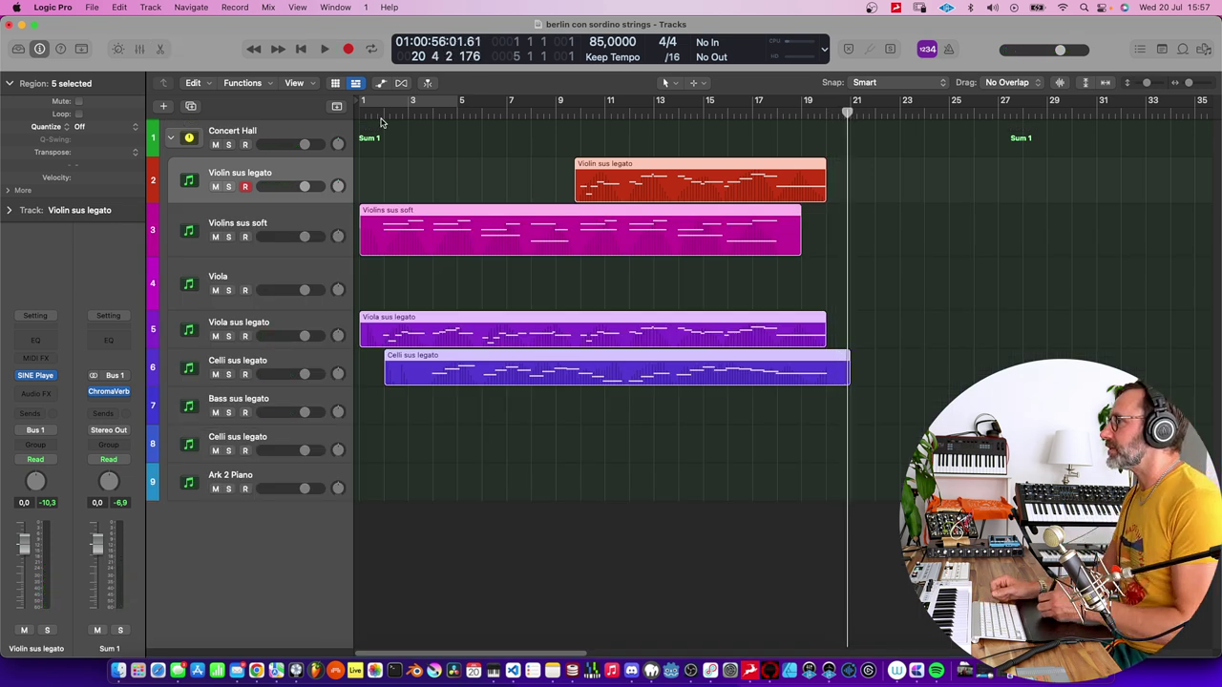
pyautogui.press('Return')
pyautogui.press('space')
# Inspect the 01 Basses articulations of Berlin Con Sordino Strings in the Bass sus legato track's SINE Player, and close the plug-in
pyautogui.click(269, 405)
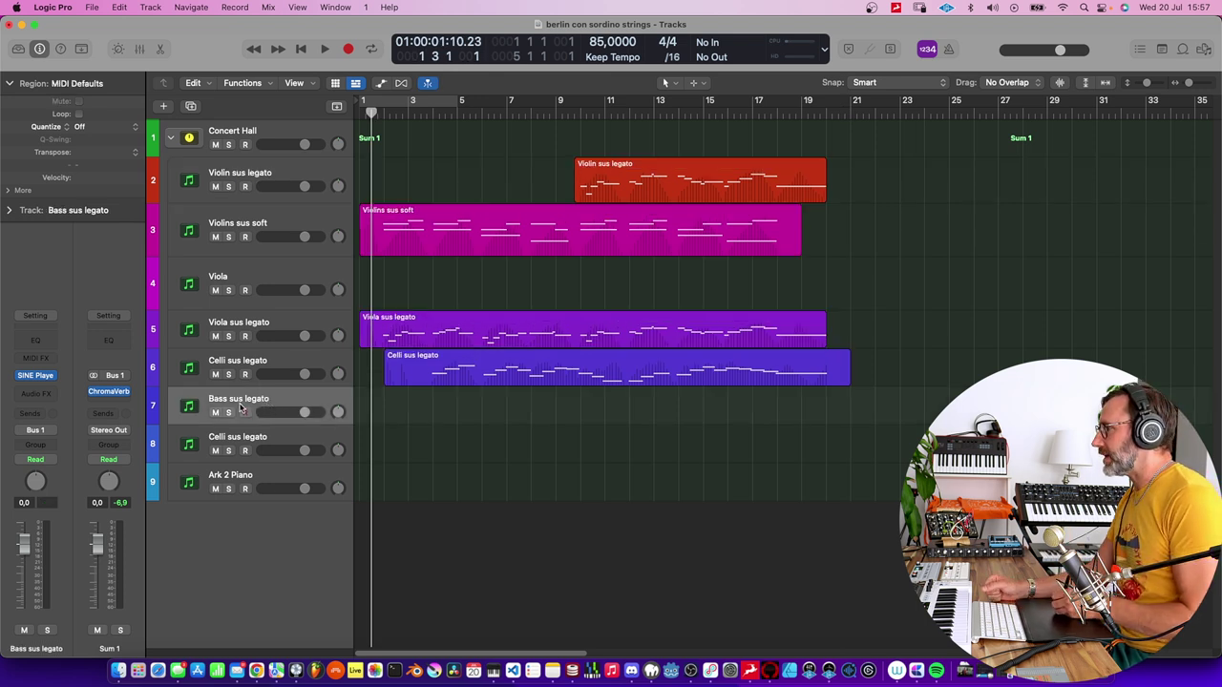
pyautogui.click(38, 379)
pyautogui.moveTo(671, 205); pyautogui.dragTo(479, 49)
pyautogui.scroll(-5, 321, 497)
pyautogui.scroll(-5, 322, 496)
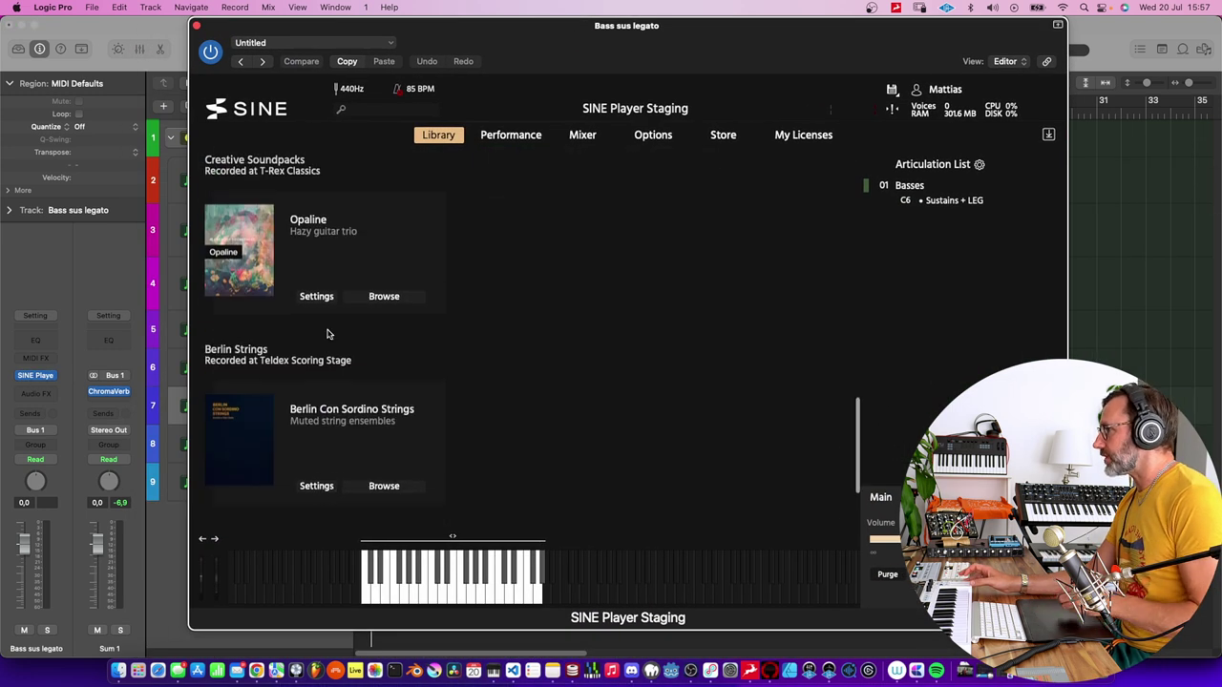
pyautogui.click(385, 486)
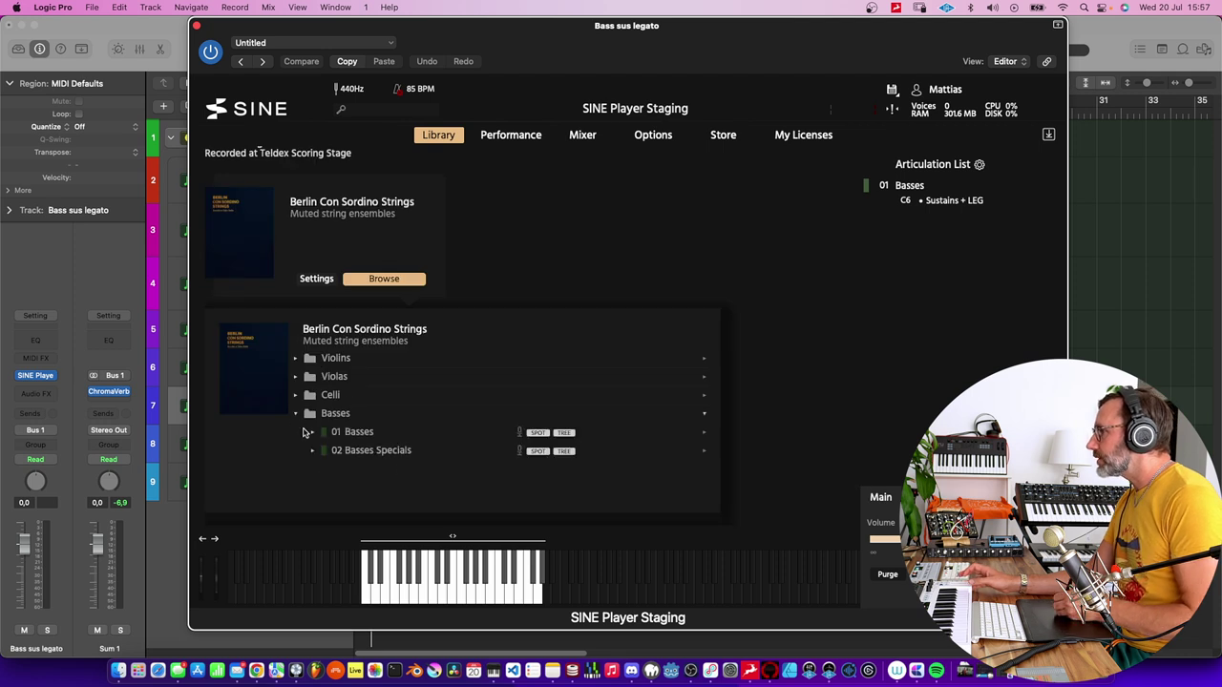
pyautogui.click(311, 432)
pyautogui.scroll(-2, 398, 444)
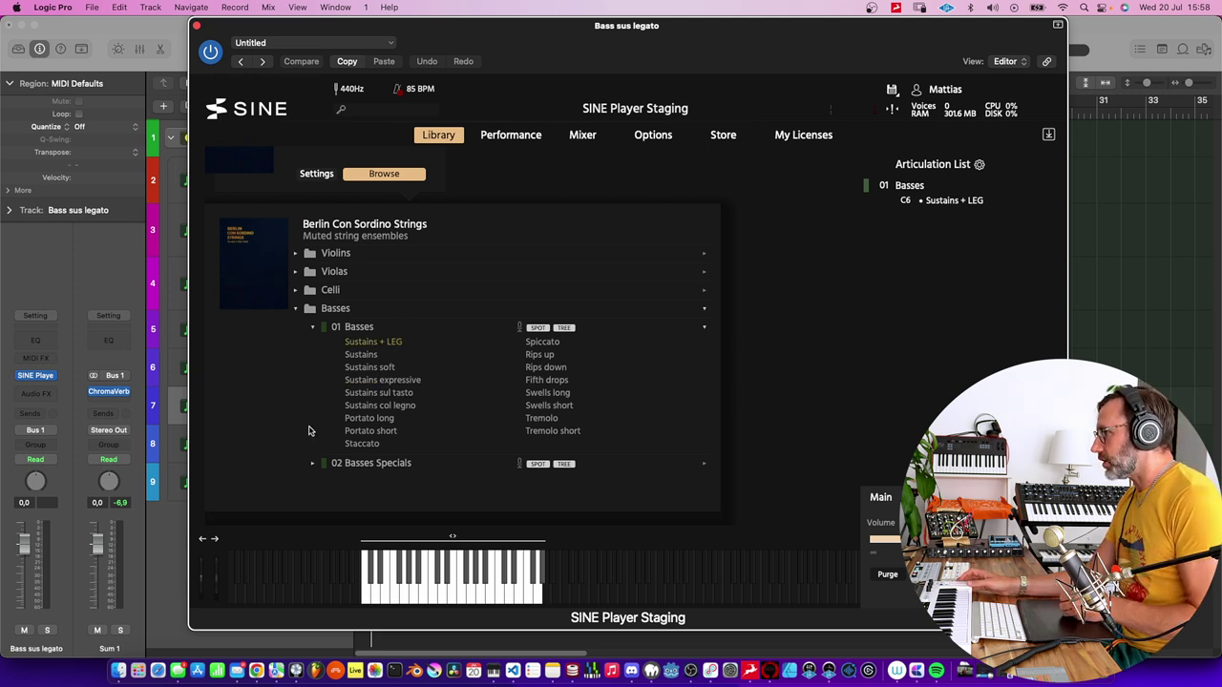
pyautogui.click(196, 26)
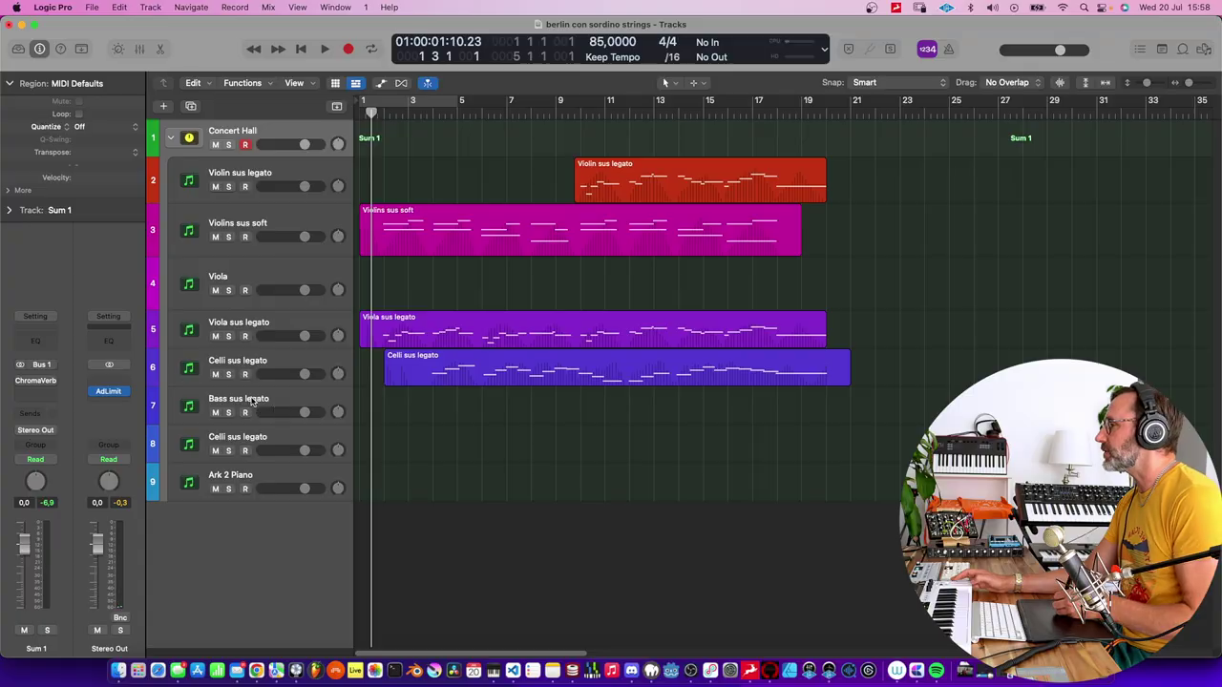
# Play a bass line along with the arrangement from the start and capture the performance as a region on the Bass sus legato track
pyautogui.click(252, 401)
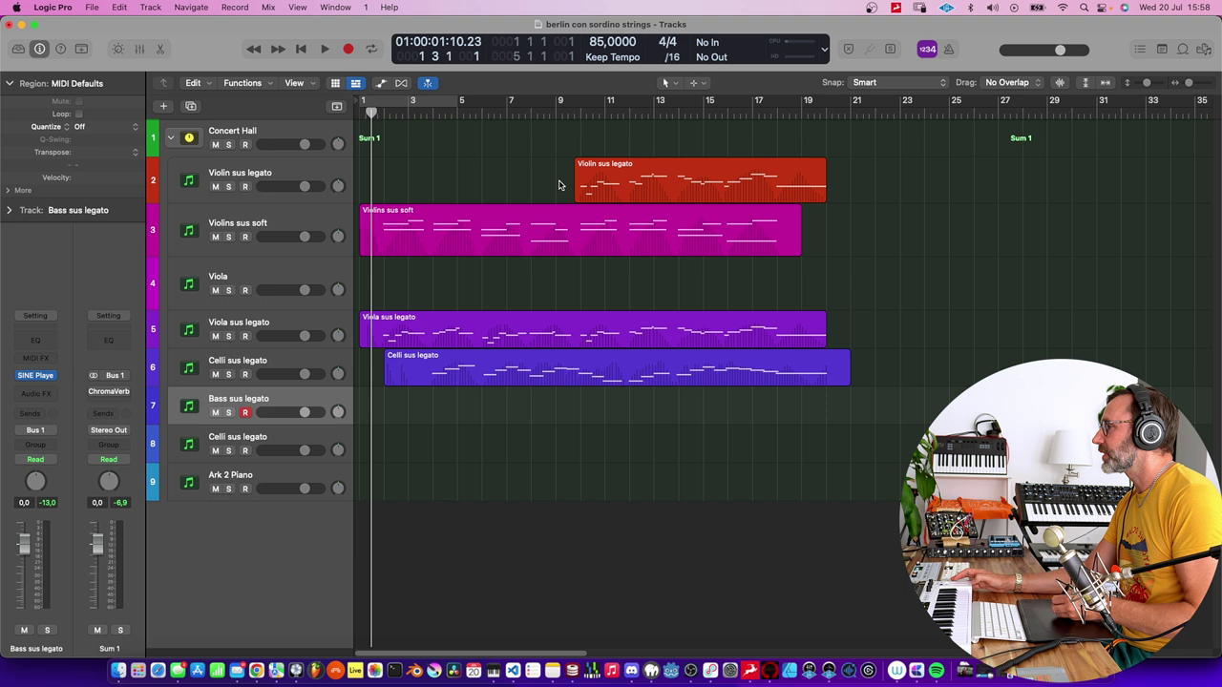
pyautogui.moveTo(377, 115); pyautogui.dragTo(384, 114)
pyautogui.click(371, 113)
pyautogui.press('space')
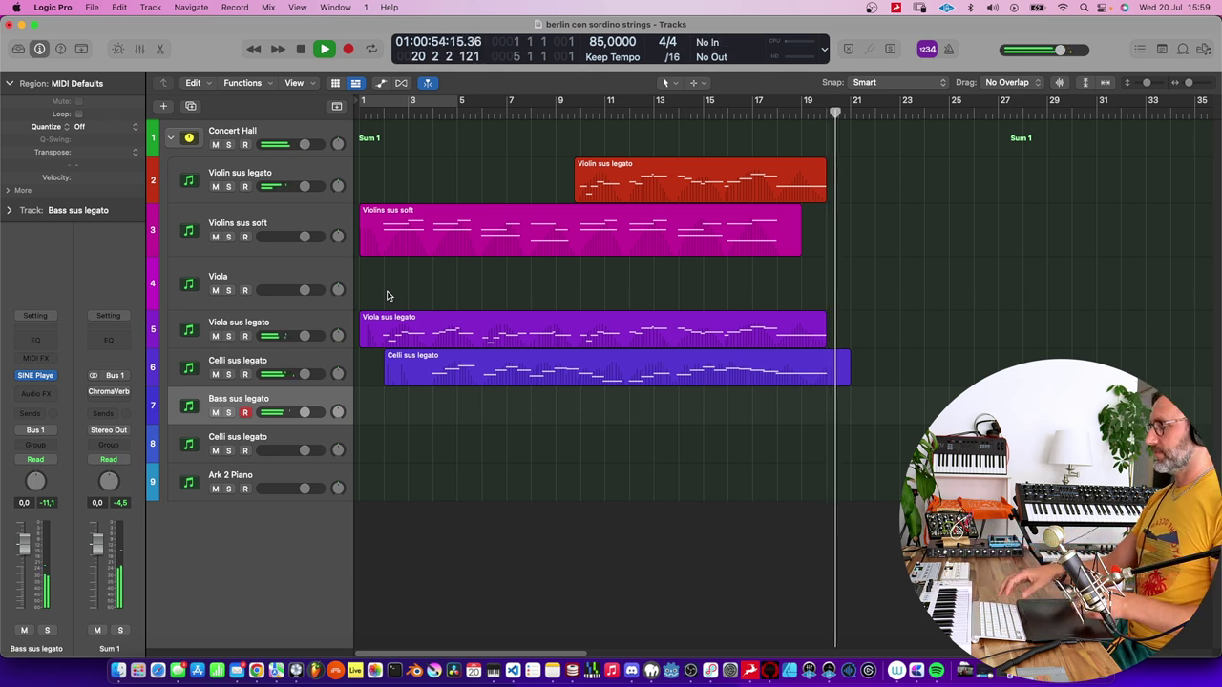
pyautogui.press('space')
pyautogui.hotkey('shift', 'r')
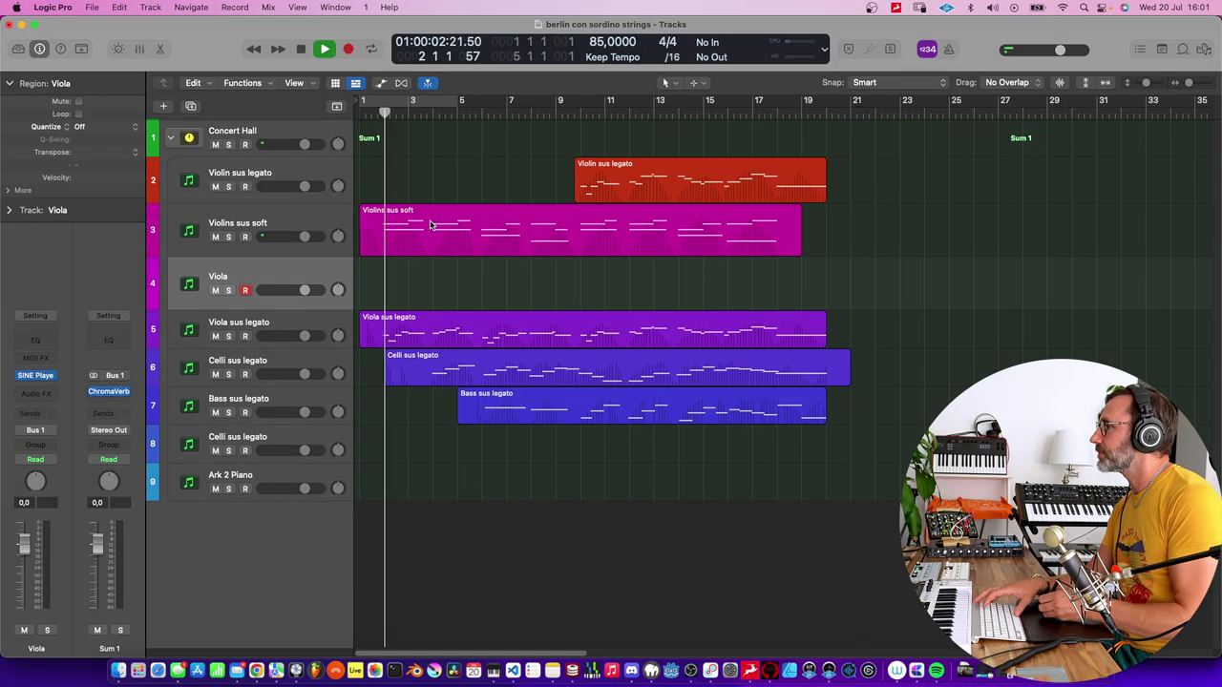
# Examine the notes of the Violin sus legato region in a separate Piano Roll window during playback, and close it
pyautogui.click(241, 139)
pyautogui.click(264, 216)
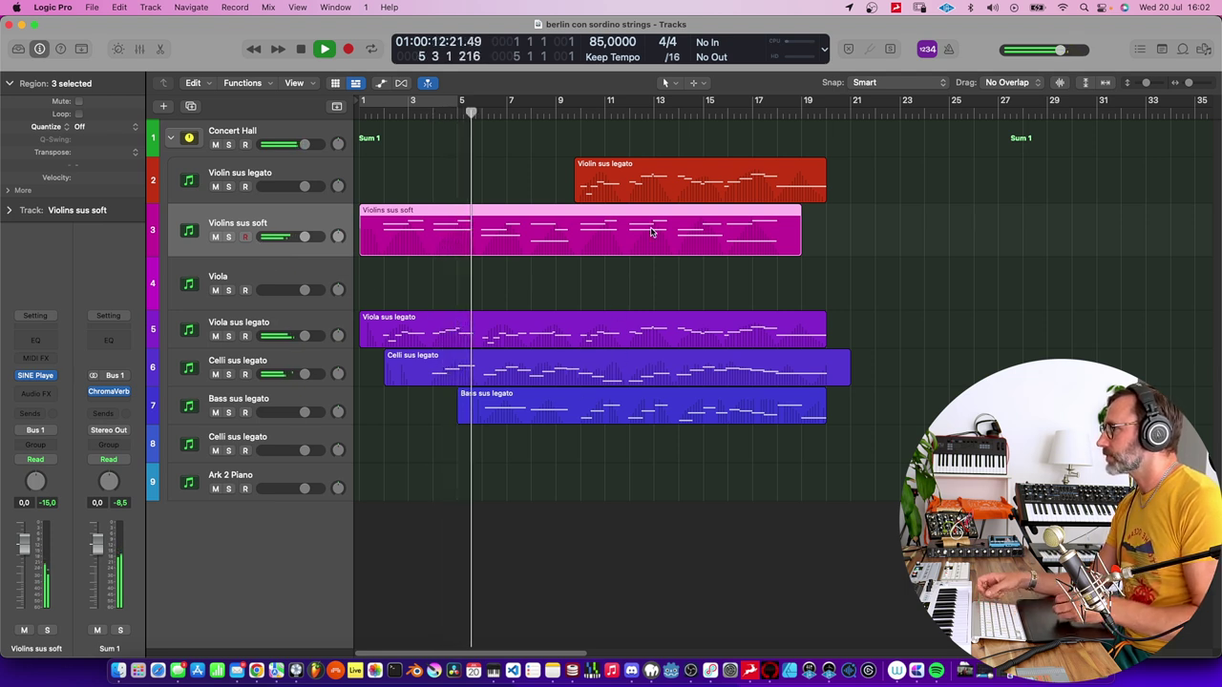
pyautogui.click(671, 172)
pyautogui.press('super+4')
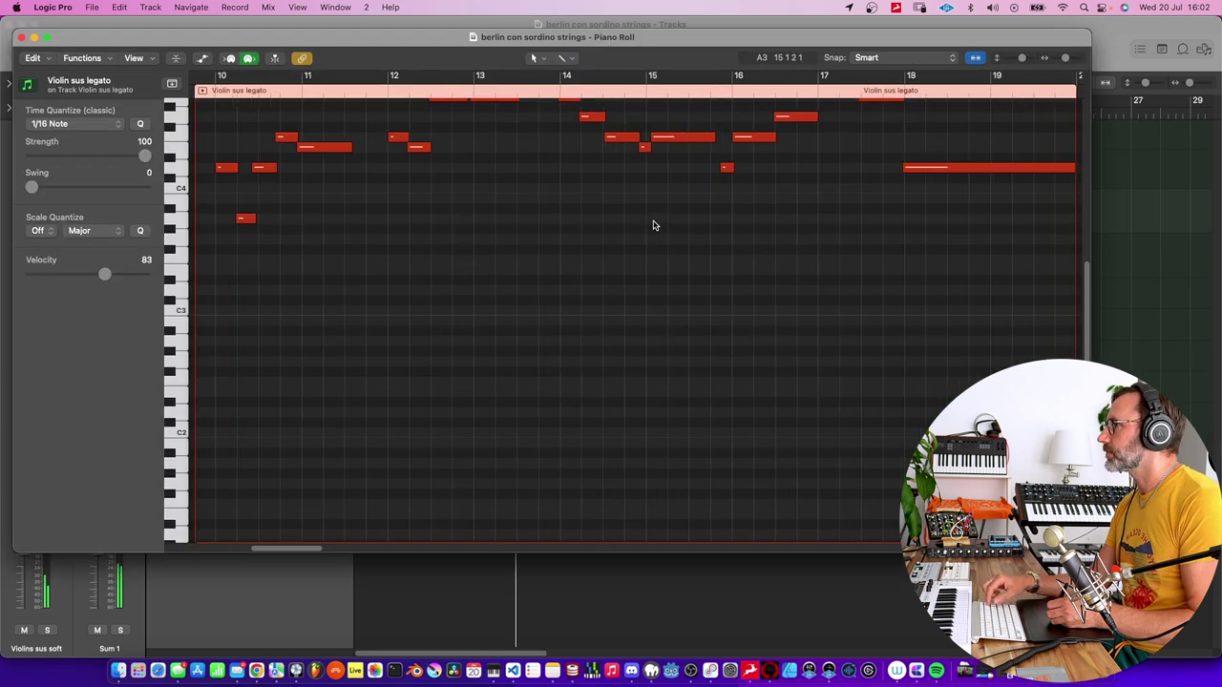
pyautogui.scroll(8, 596, 256)
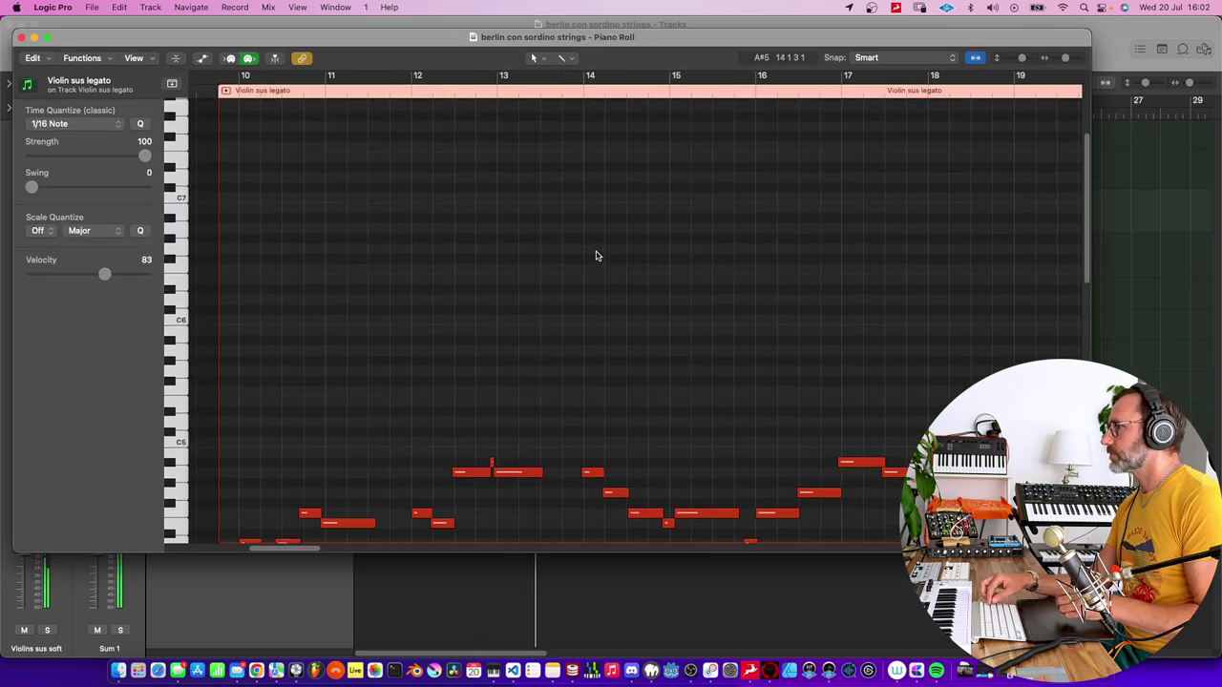
pyautogui.press('super+w')
# Open all five string regions, including the bass part, in one Piano Roll window and follow how their notes overlap through the final chord
pyautogui.click(750, 437)
pyautogui.press('super+a')
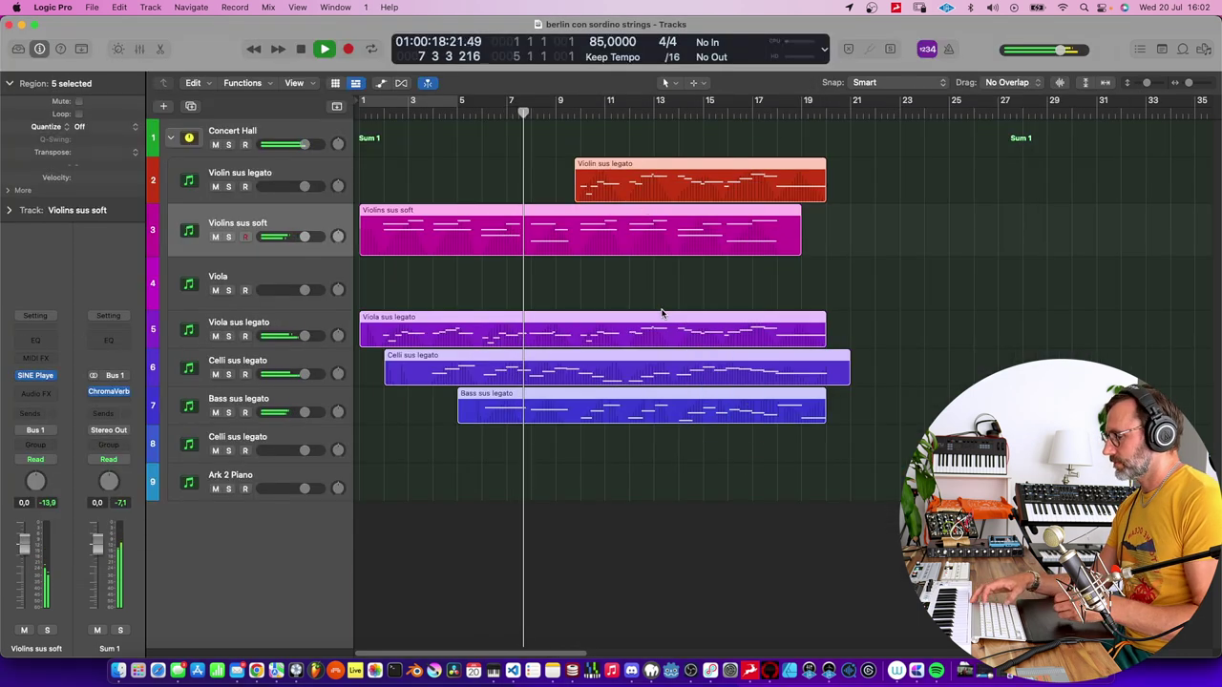
pyautogui.press('super+4')
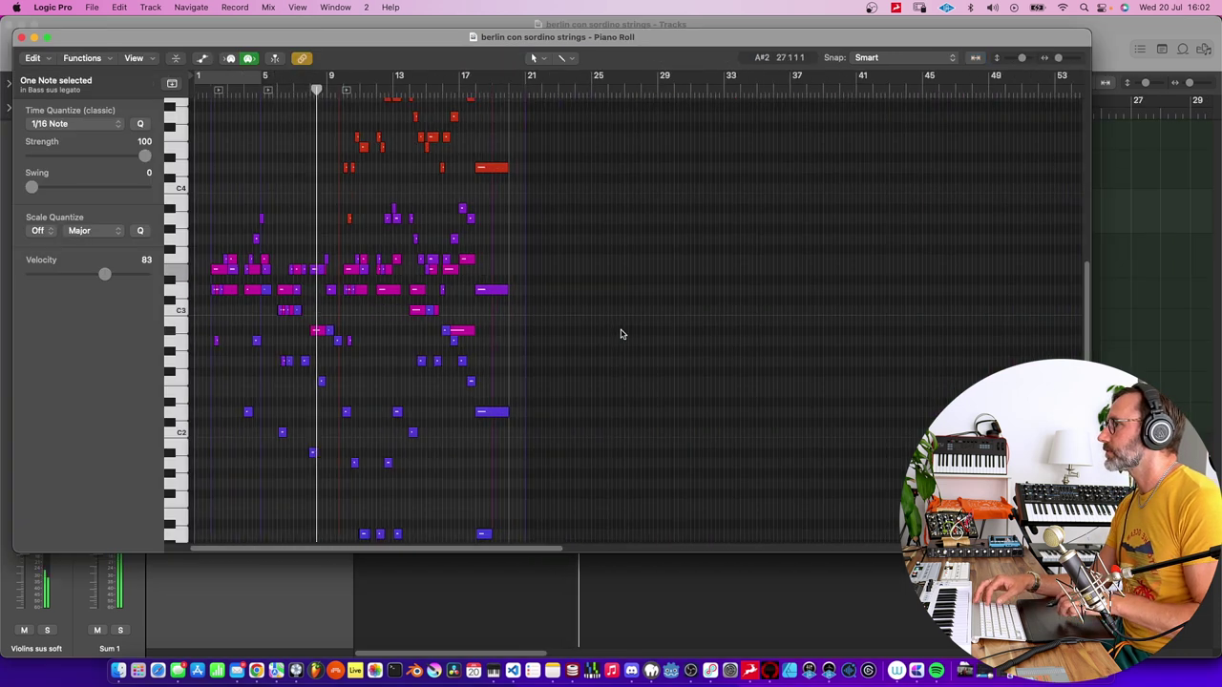
pyautogui.press('super+Right')
pyautogui.press('super+Right')
pyautogui.hscroll(-3, 621, 334)
pyautogui.scroll(-3, 620, 334)
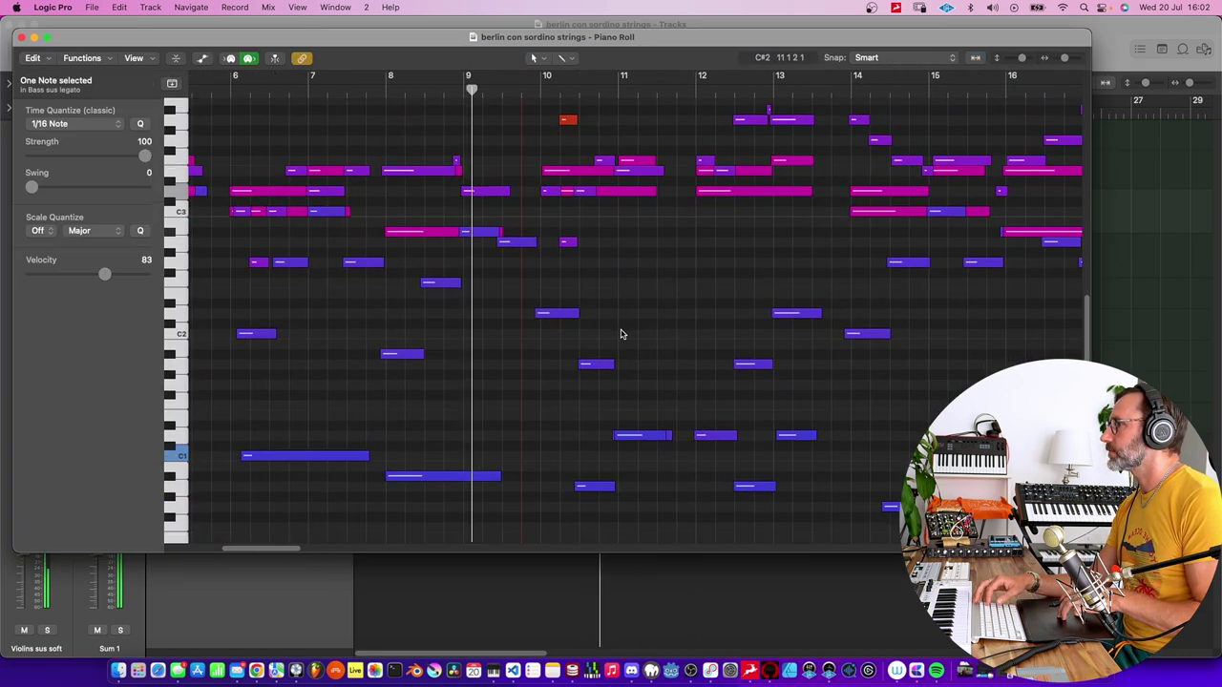
pyautogui.scroll(5, 620, 334)
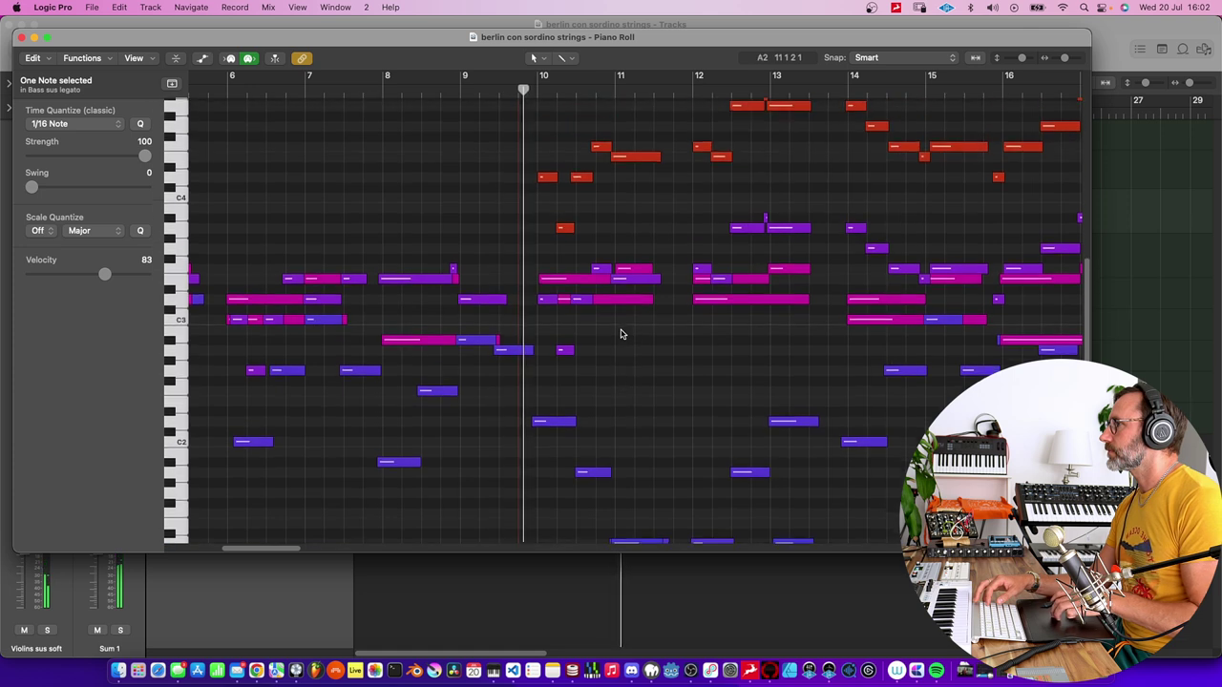
pyautogui.hscroll(3, 620, 334)
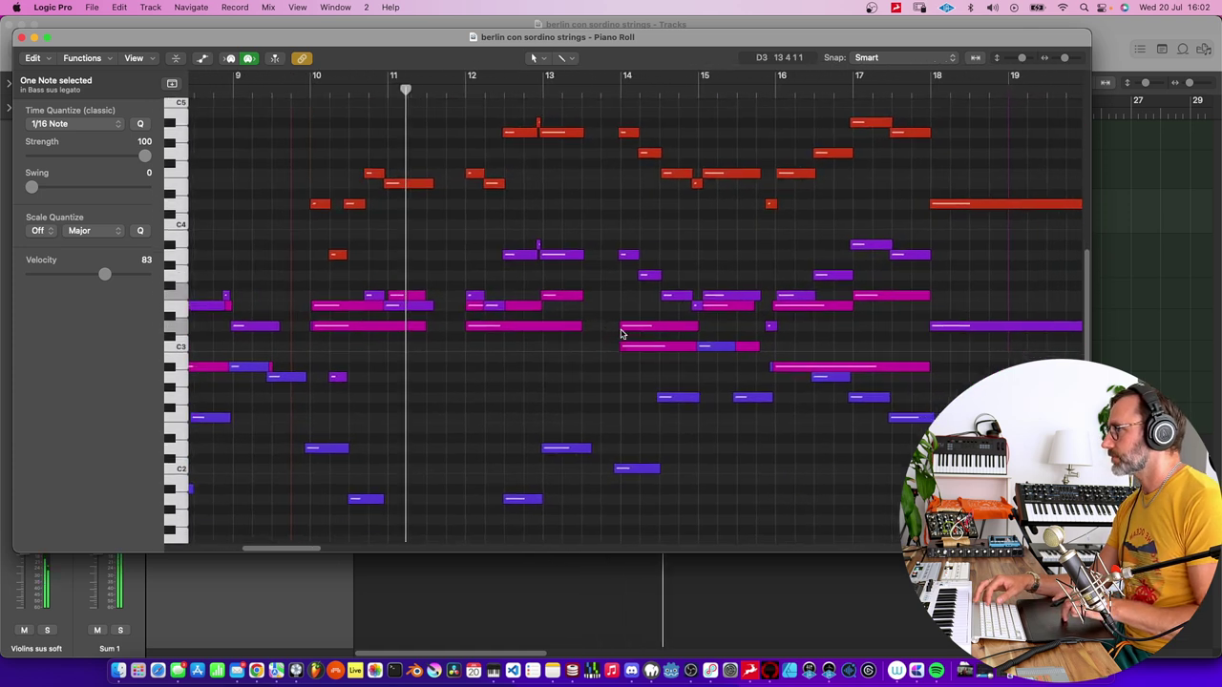
pyautogui.hscroll(1, 620, 334)
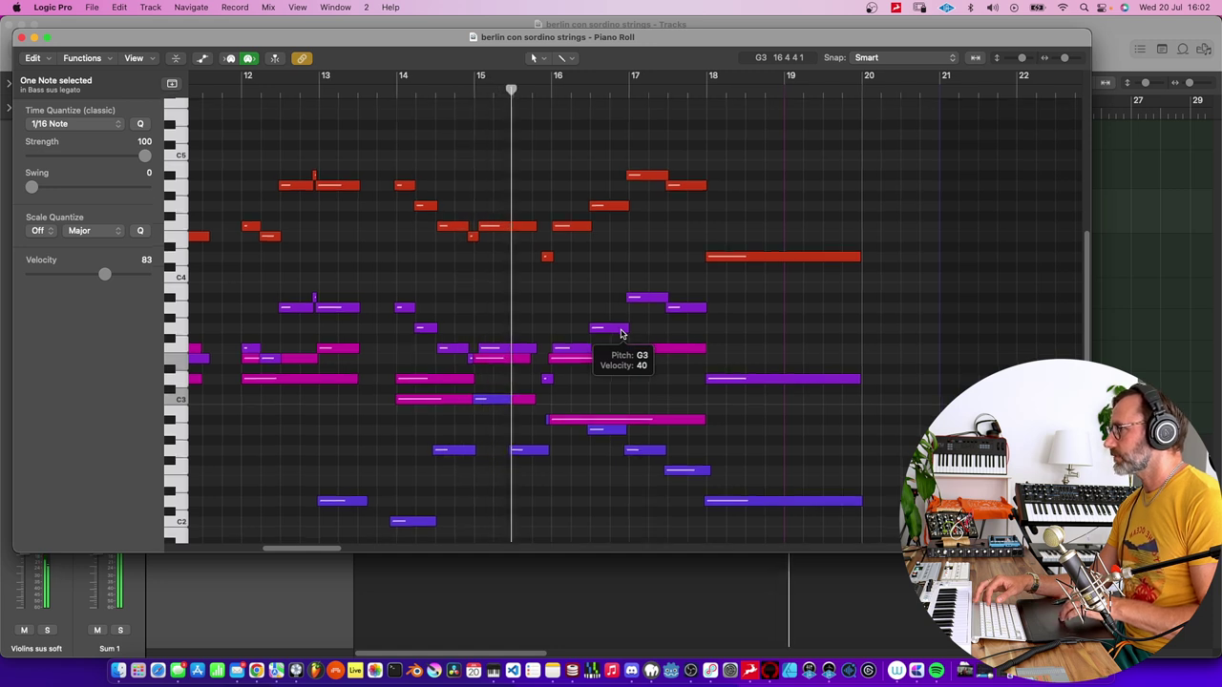
pyautogui.hscroll(2, 620, 333)
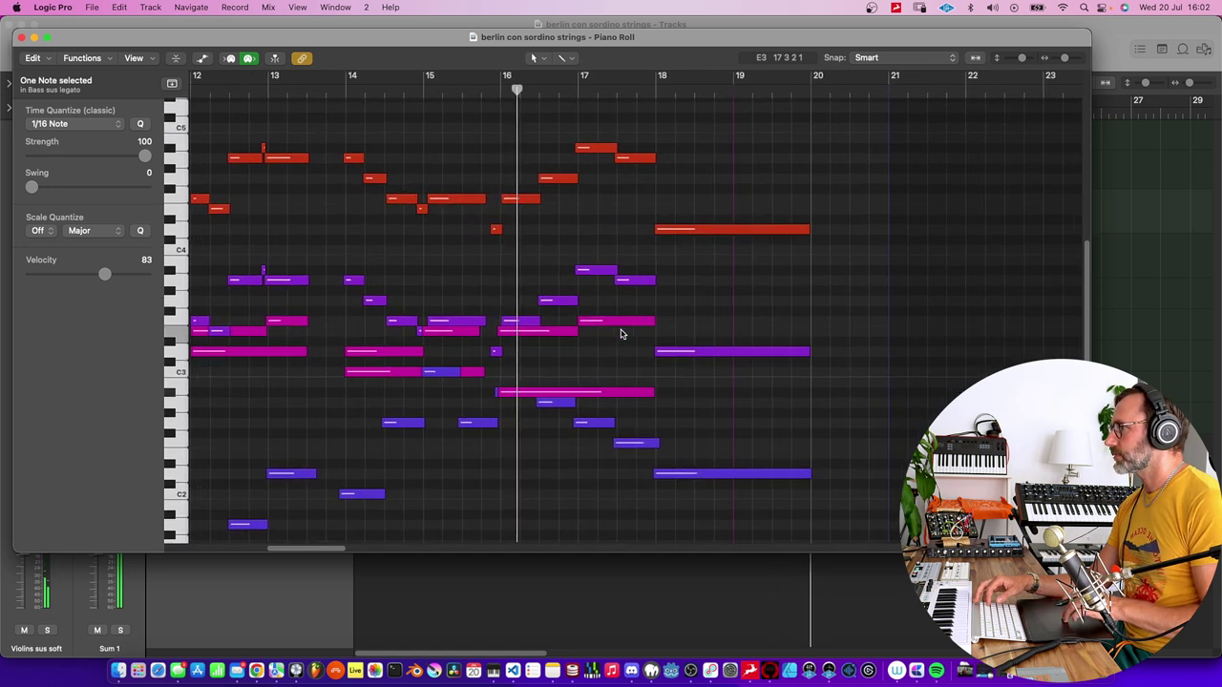
pyautogui.hscroll(4, 620, 333)
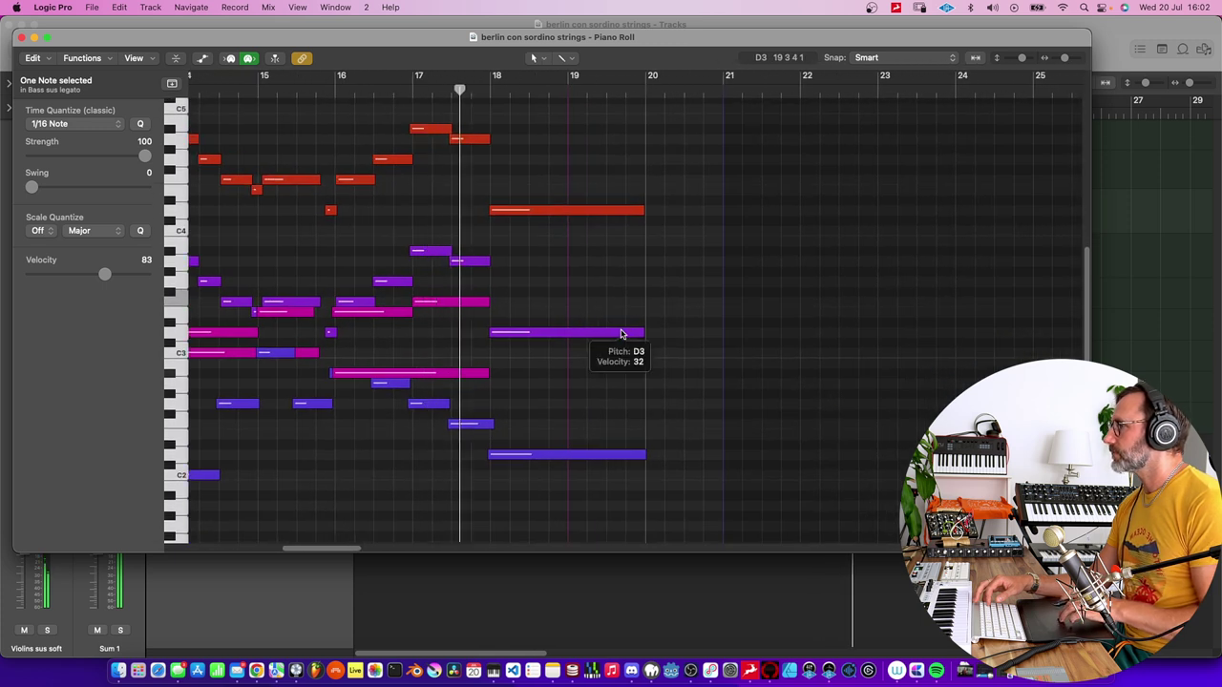
pyautogui.scroll(-6, 620, 333)
pyautogui.hscroll(2, 620, 333)
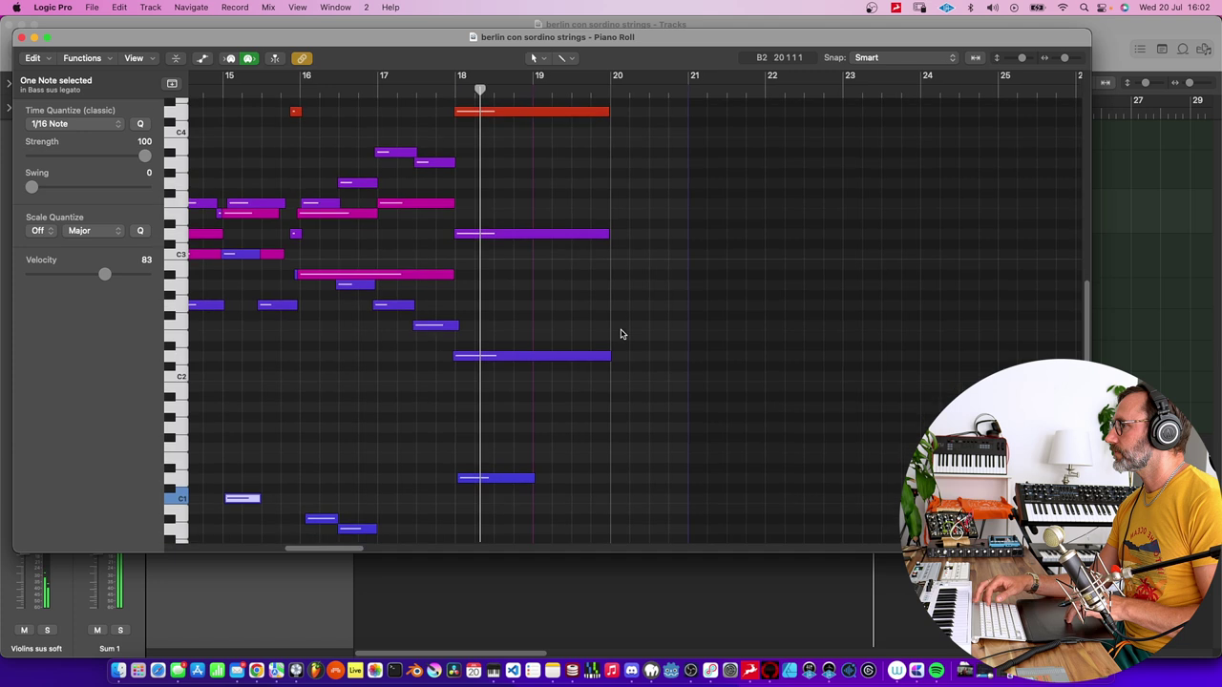
pyautogui.scroll(-3, 620, 333)
pyautogui.hscroll(2, 620, 333)
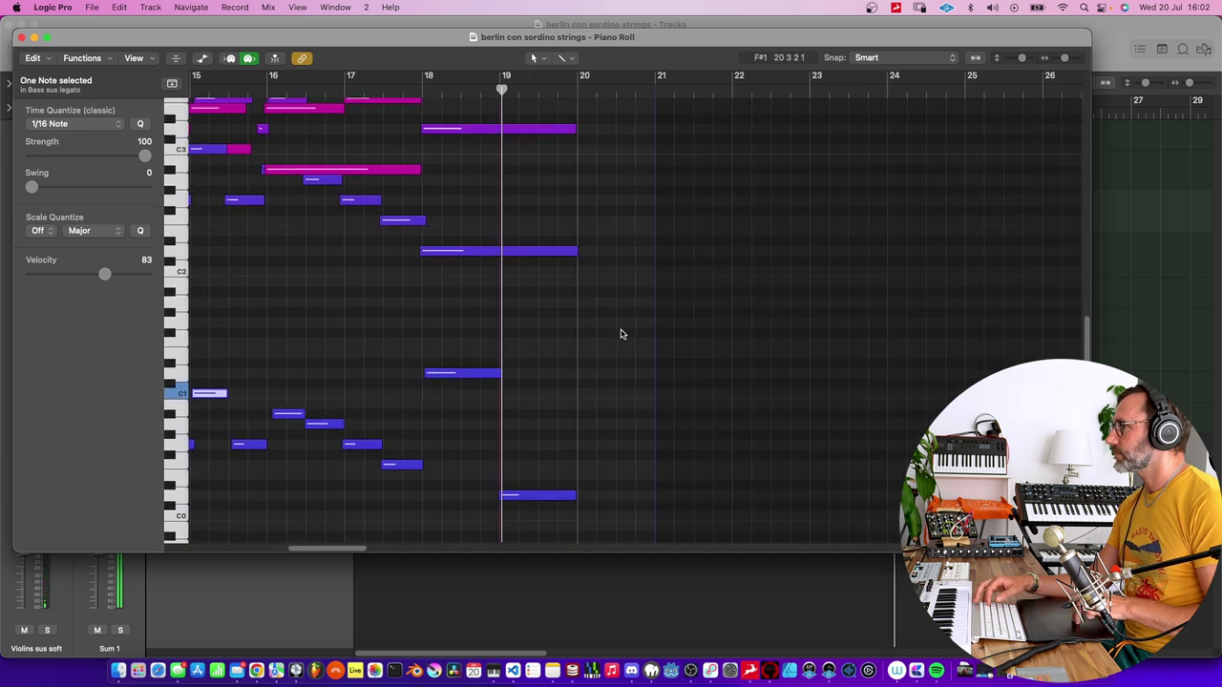
pyautogui.scroll(6, 620, 334)
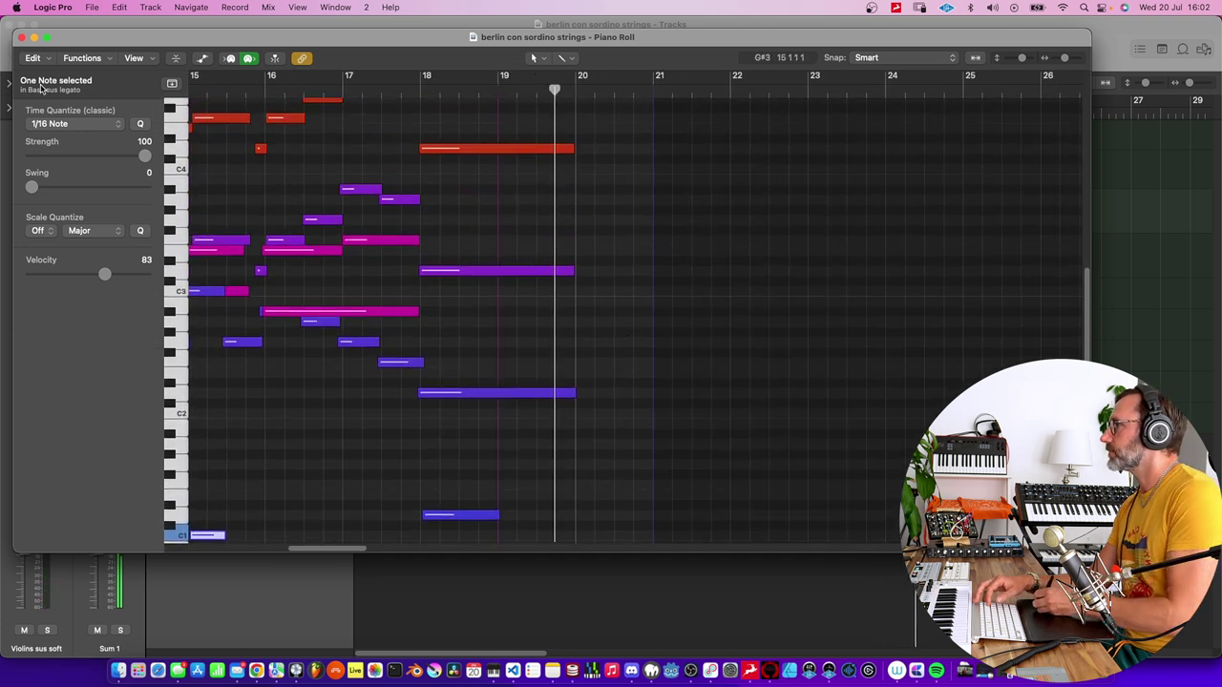
pyautogui.click(22, 39)
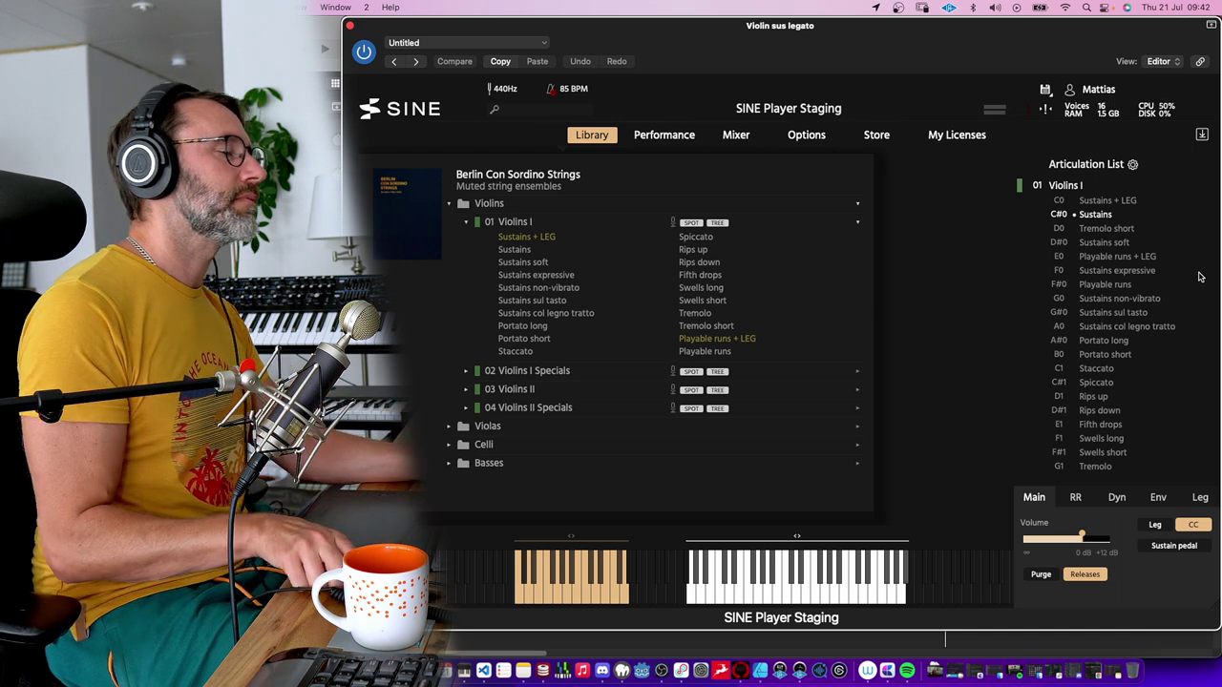
# Audition the Violins I articulations Tremolo short, Sustains soft, Playable runs + LEG and Sustains expressive in SINE Player
pyautogui.click(1128, 230)
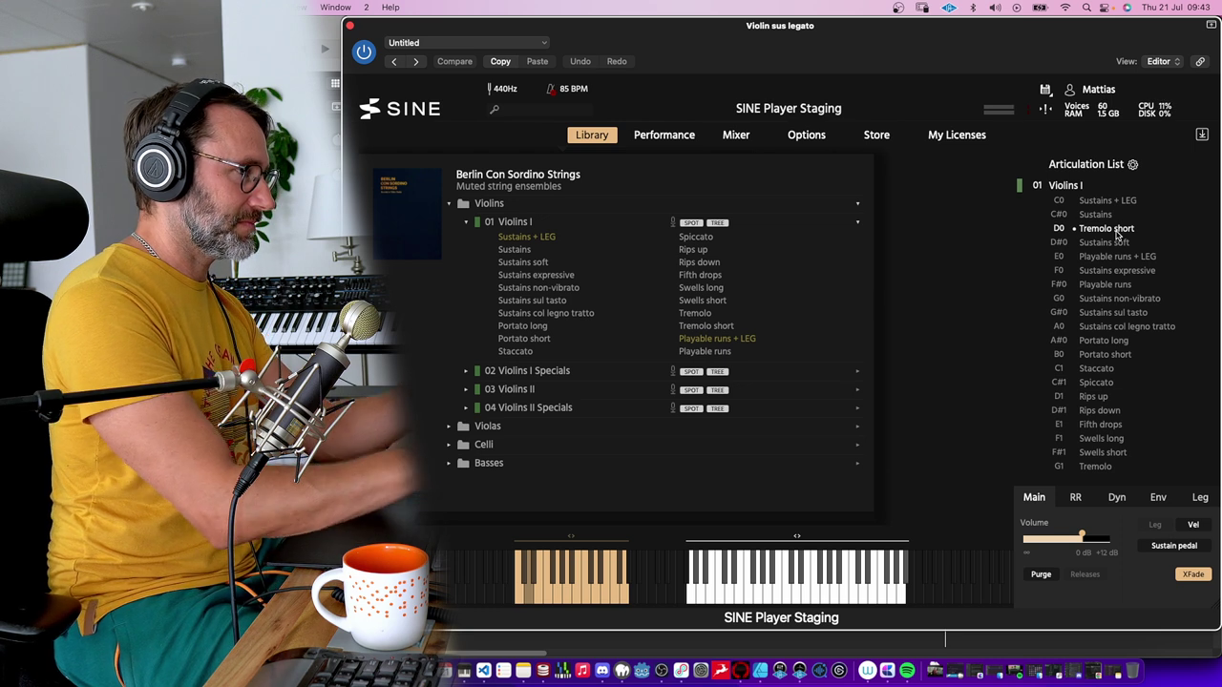
pyautogui.click(1120, 242)
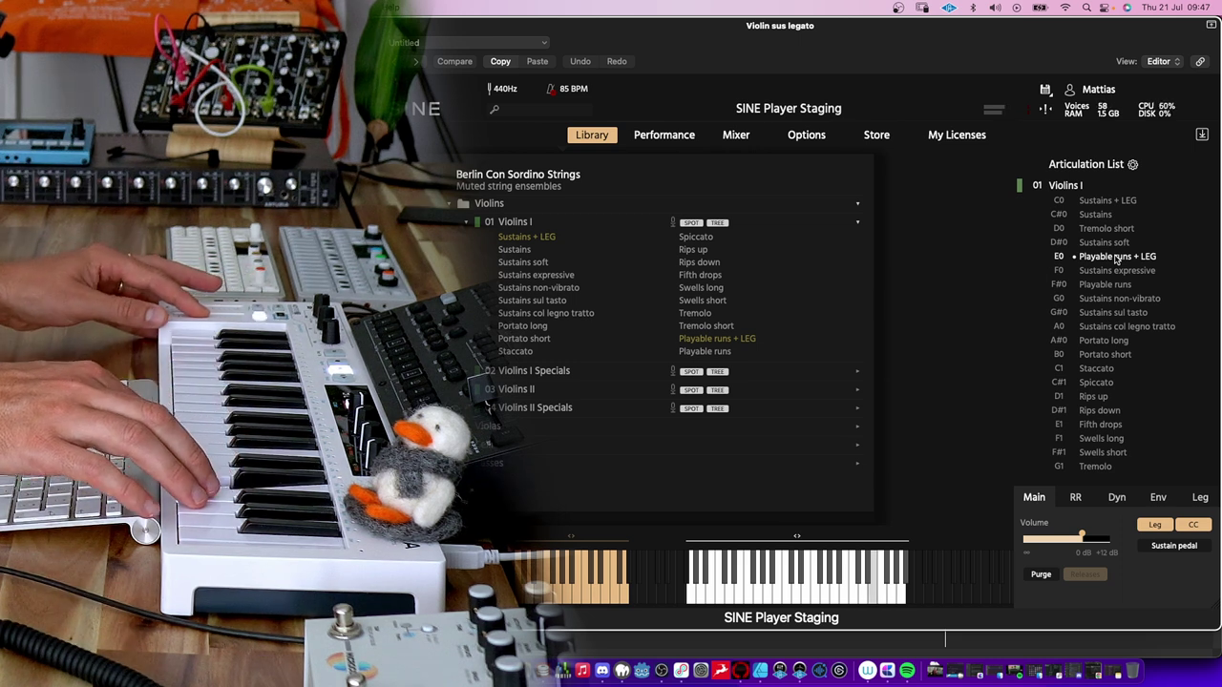
pyautogui.click(1106, 271)
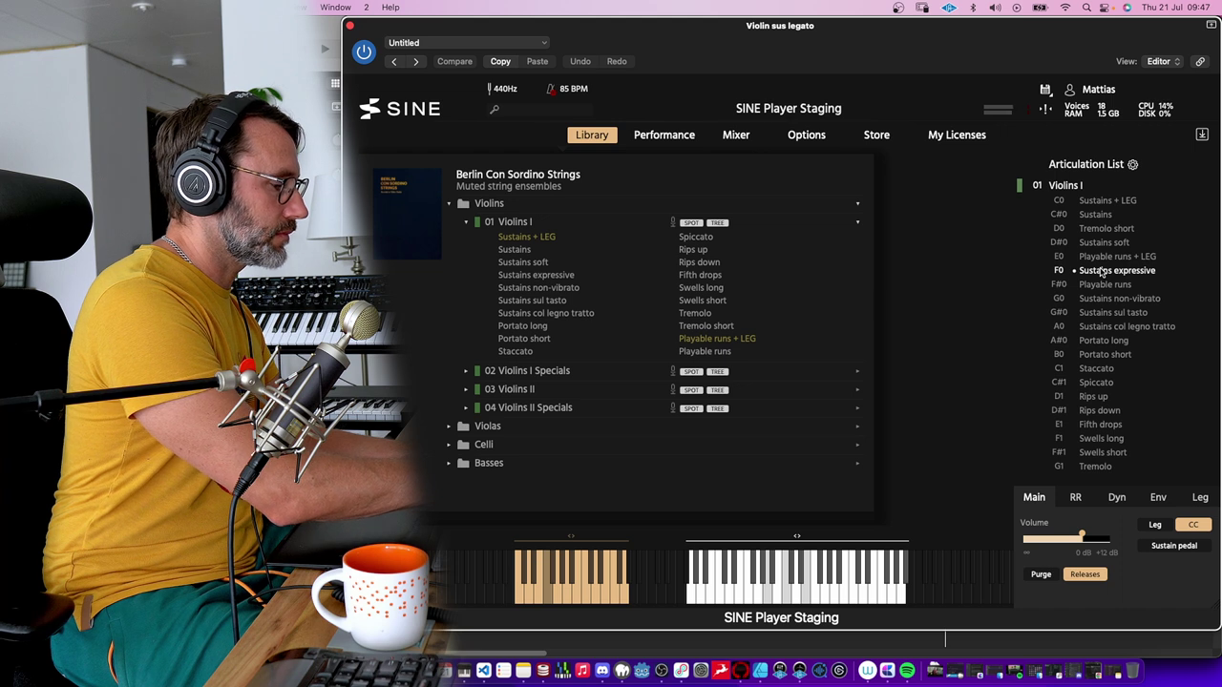